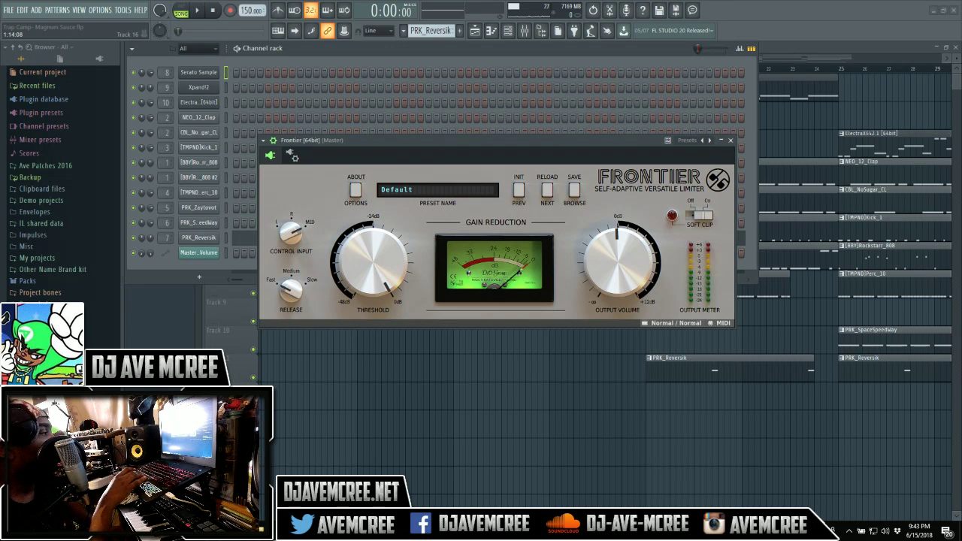
- Switch to the browser, review the D16 Frontier page and the Decimort 2 product page, and return to FL Studio
key(alt+Tab)
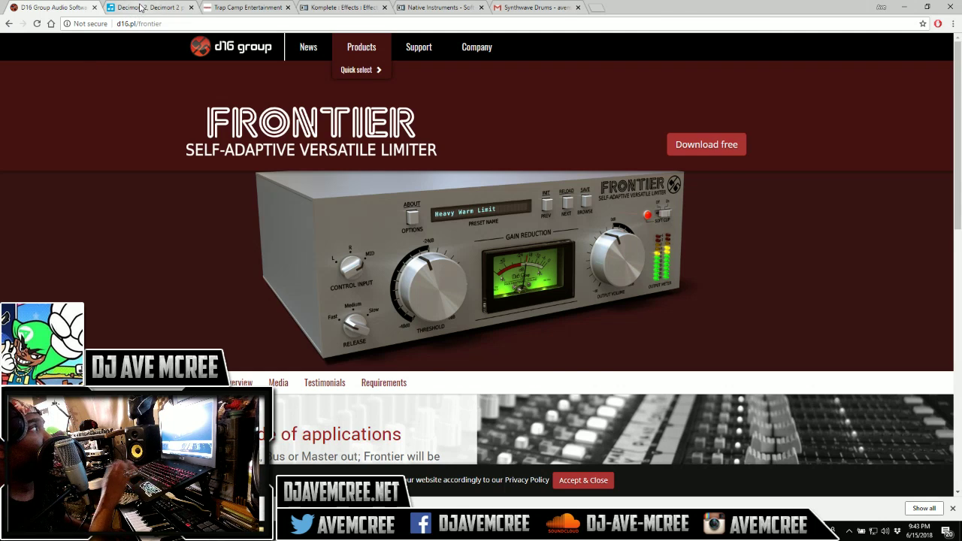
click(140, 8)
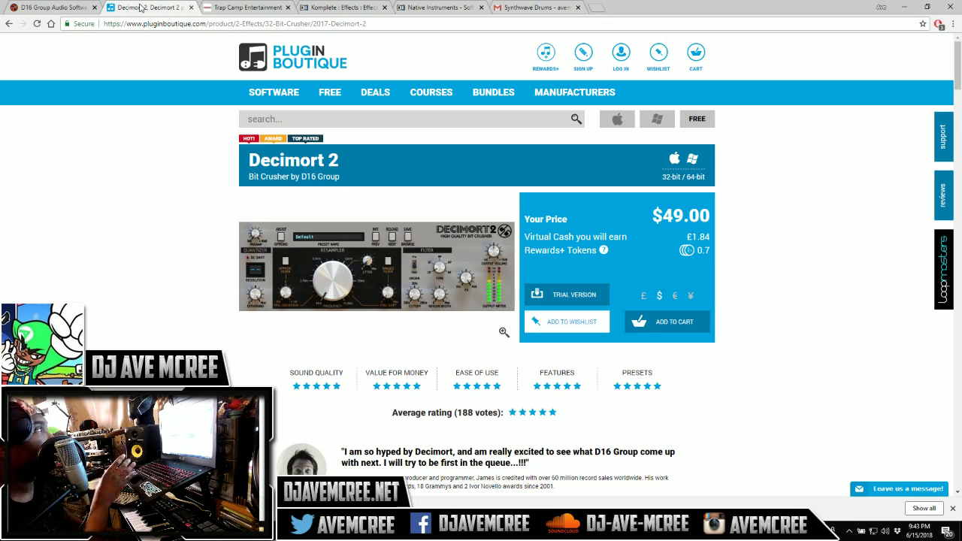
mouse_move(242, 284)
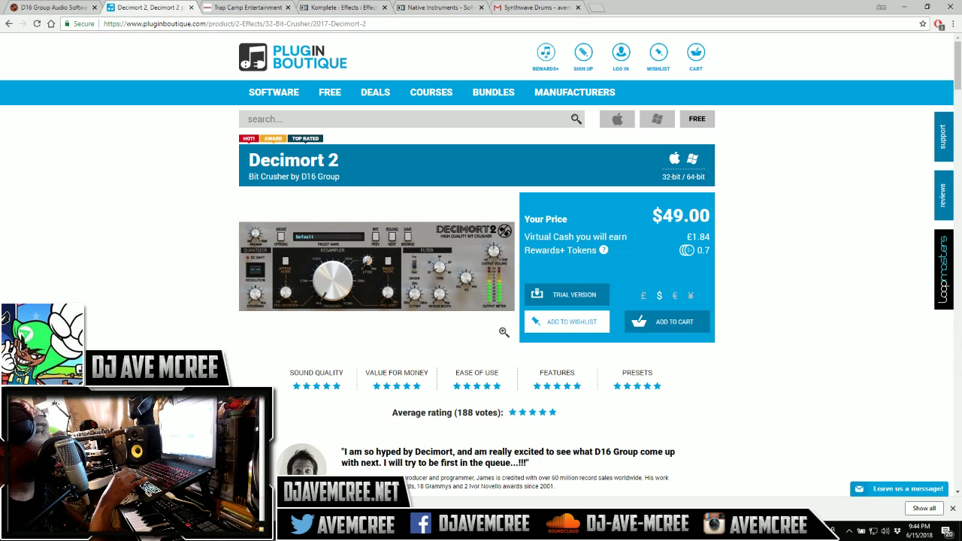
key(alt+Tab)
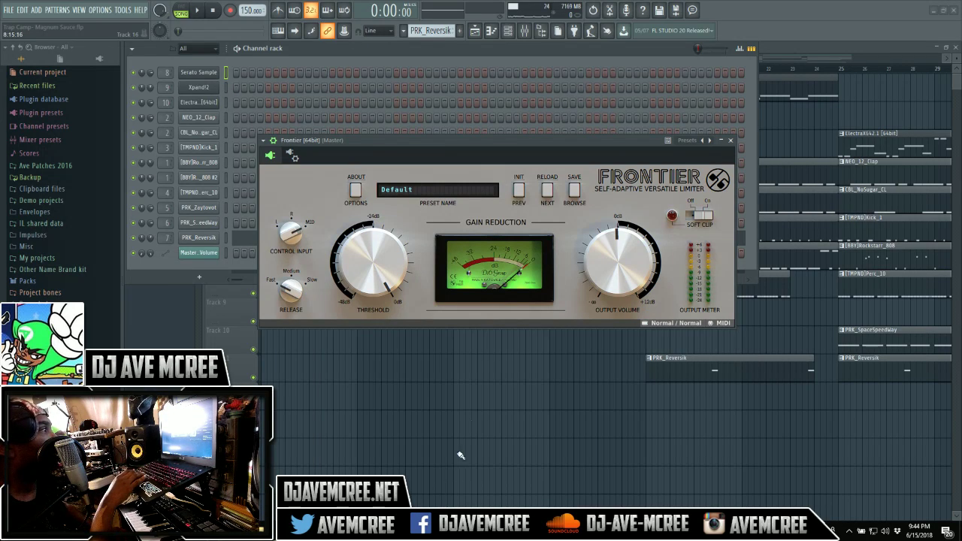
- Bring the playlist forward, set the song position to bar 17, and play briefly from there
key(space)
key(space)
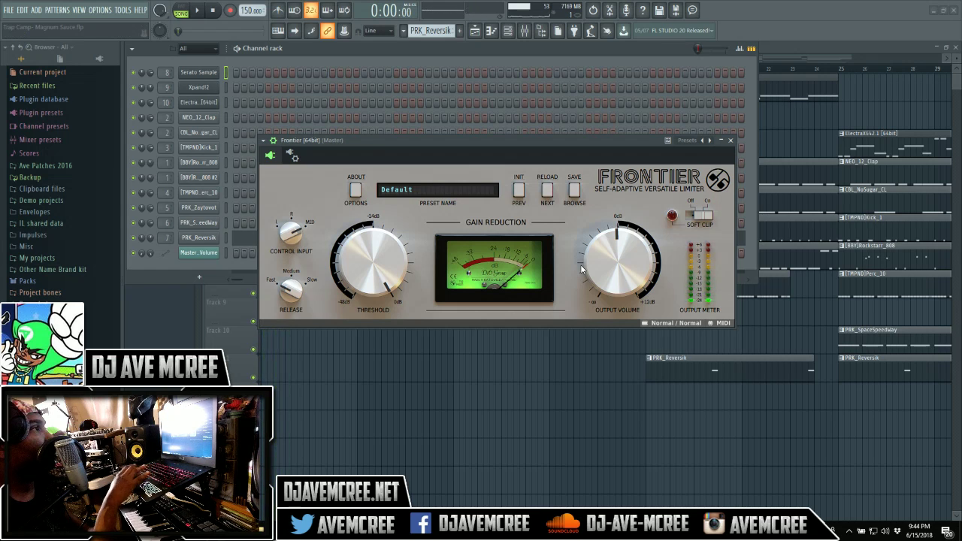
click(892, 48)
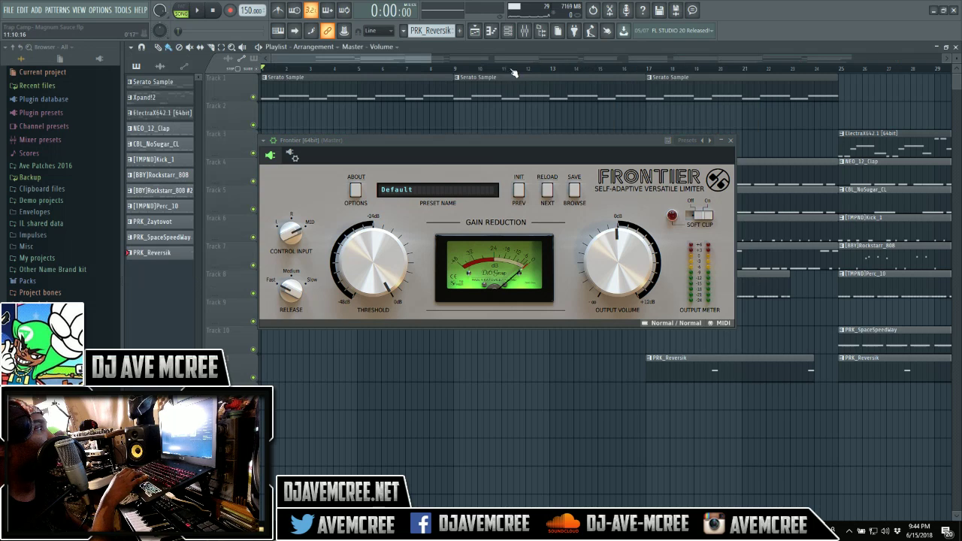
click(462, 72)
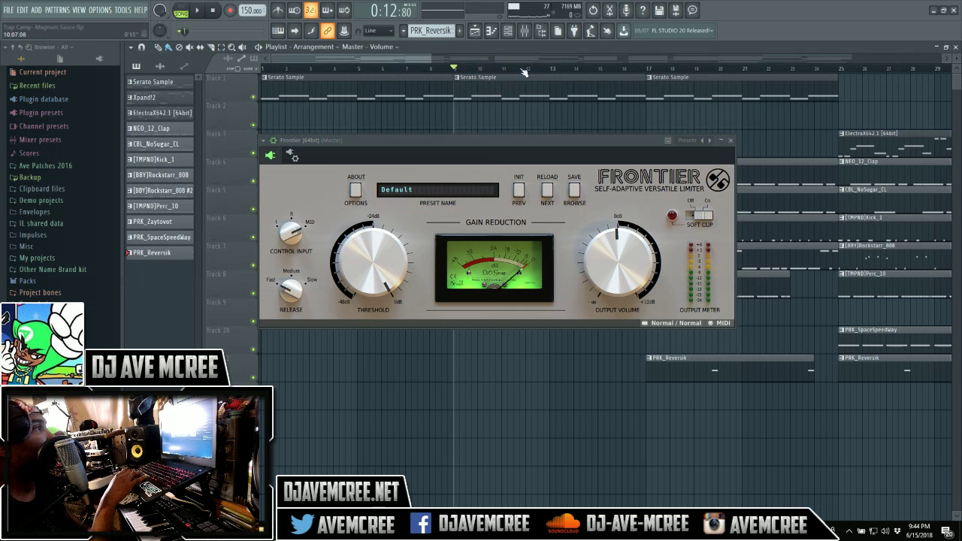
click(646, 70)
key(space)
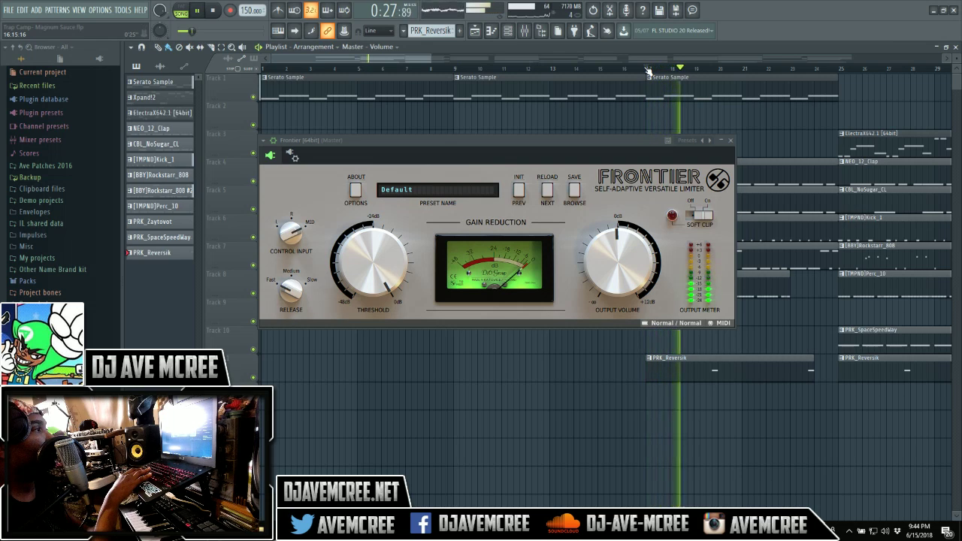
key(space)
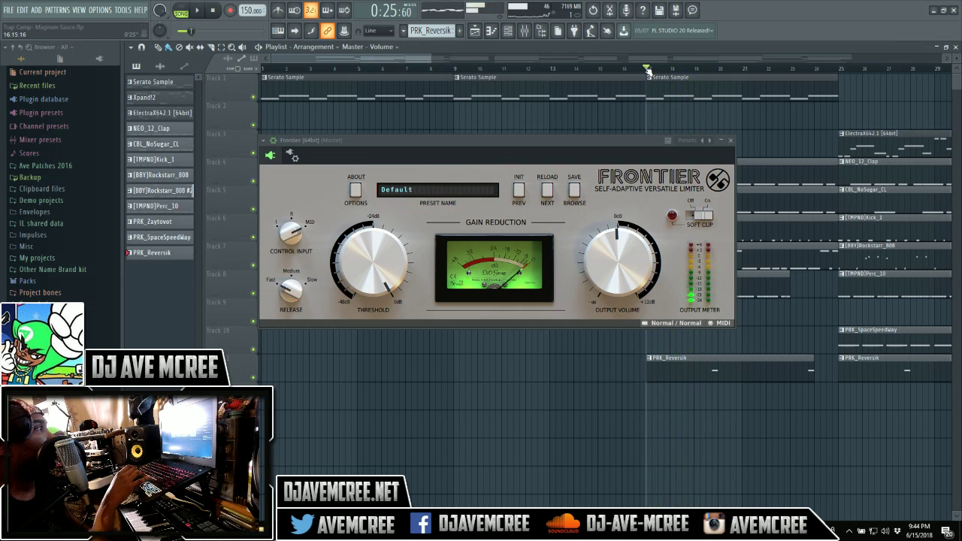
- Show the mixer and raise Frontier's output volume on the master to +7.1 dB while auditioning the song
click(524, 31)
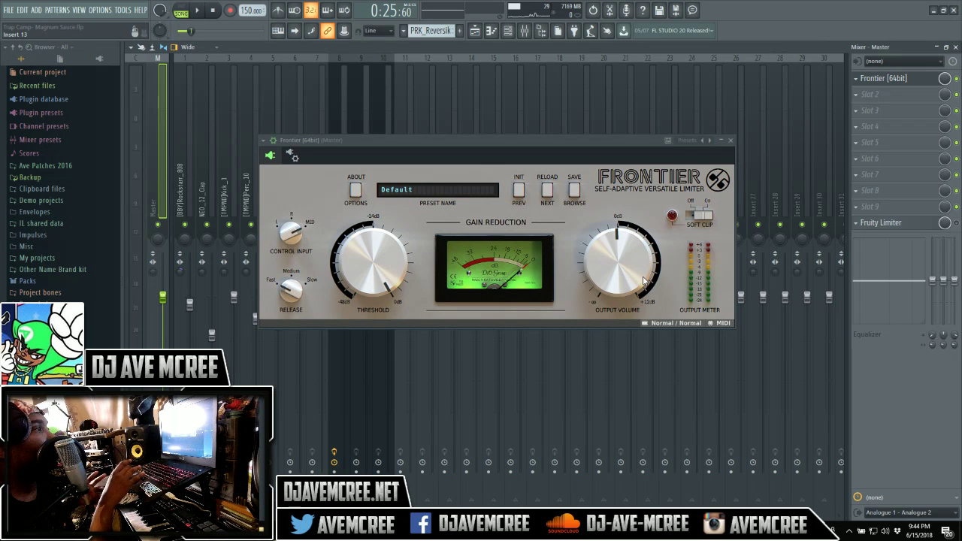
drag(643, 281, 640, 266)
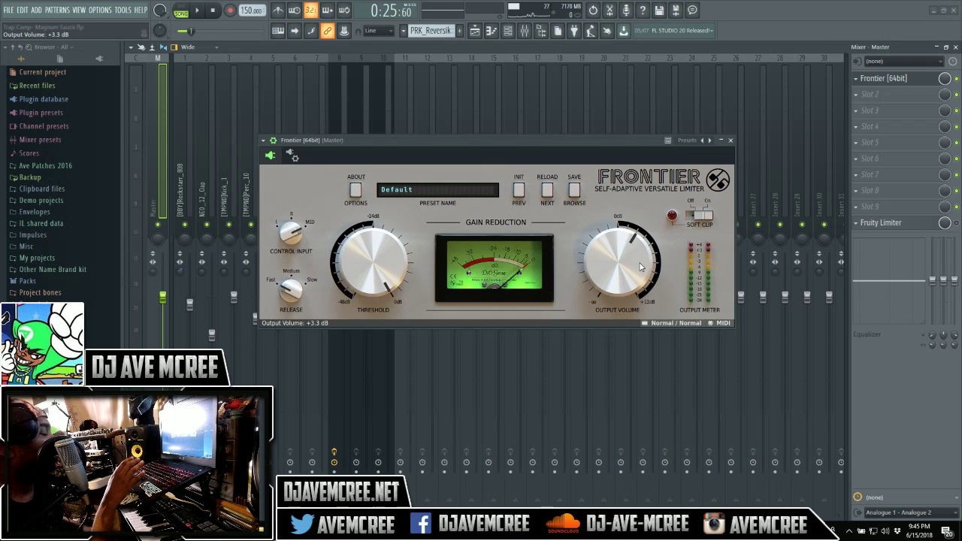
key(space)
drag(640, 266, 633, 249)
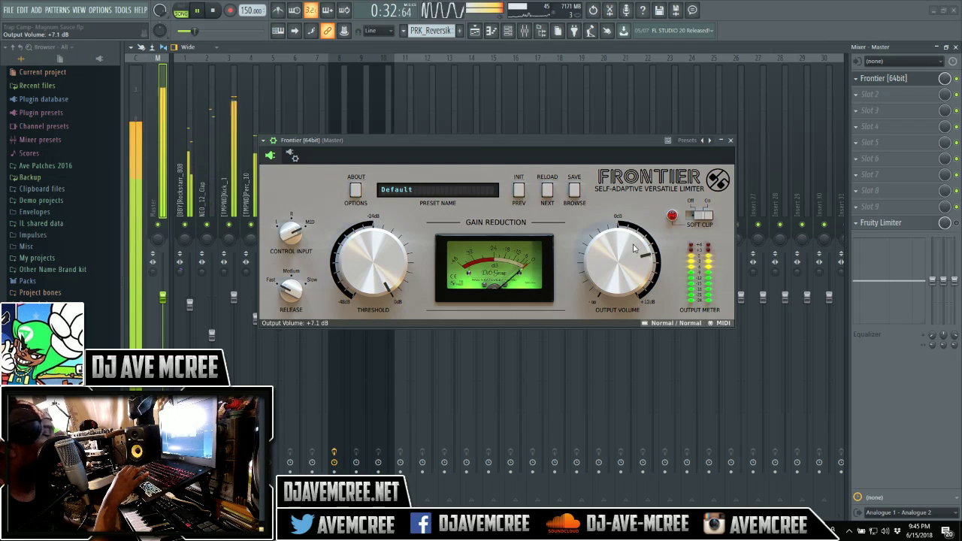
key(space)
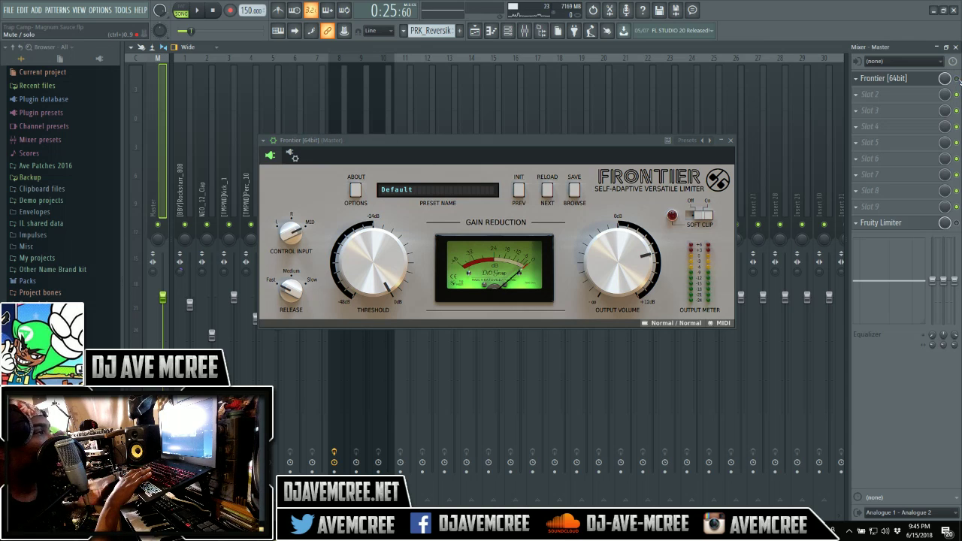
- Compare playback with Frontier bypassed on the master track against playback with it enabled
key(space)
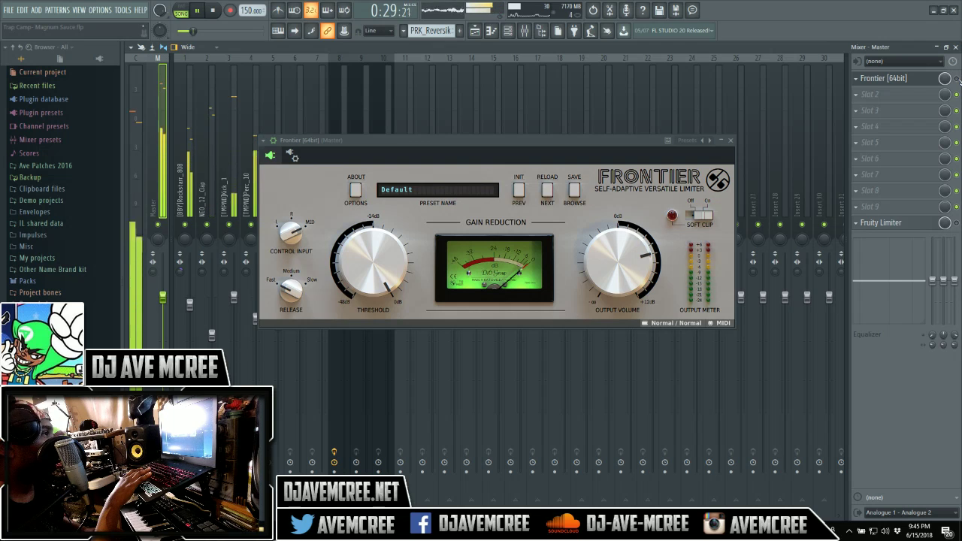
key(space)
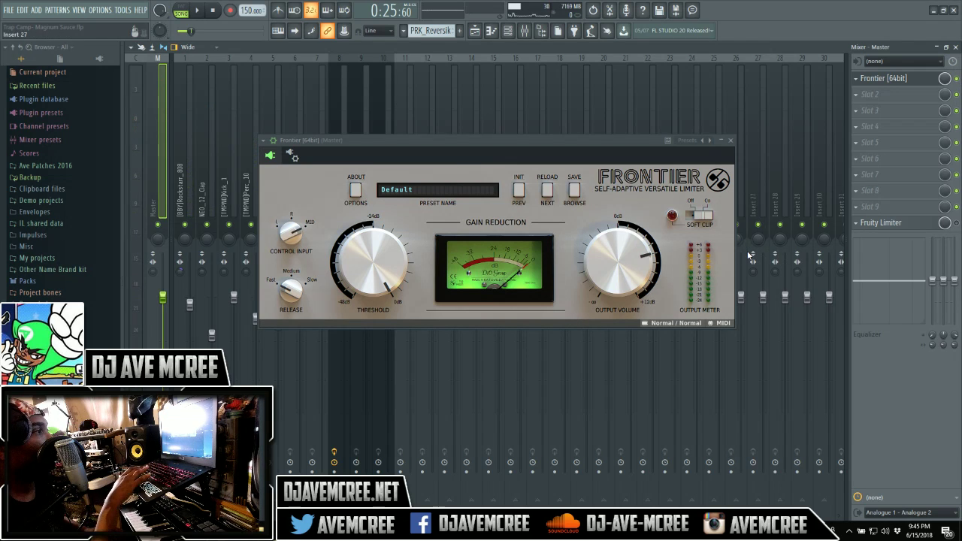
key(space)
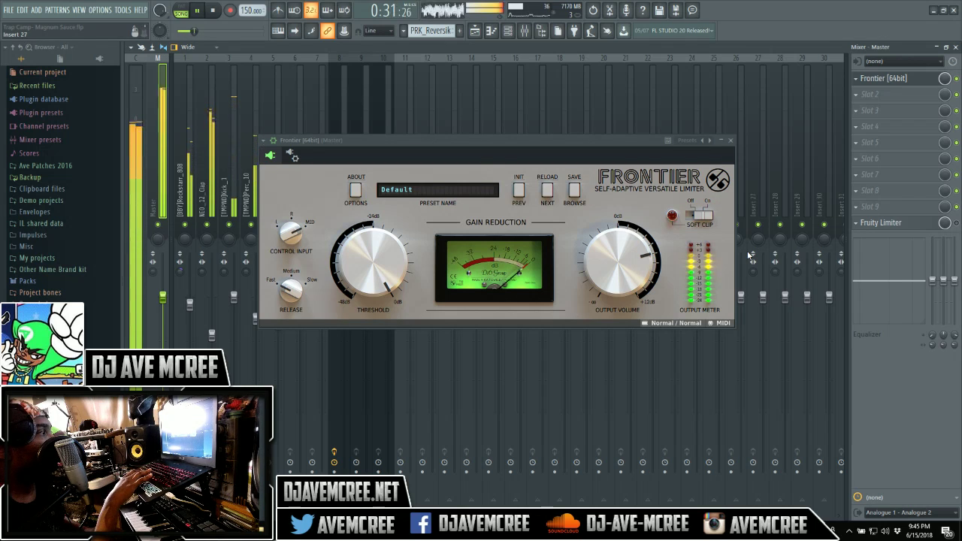
key(space)
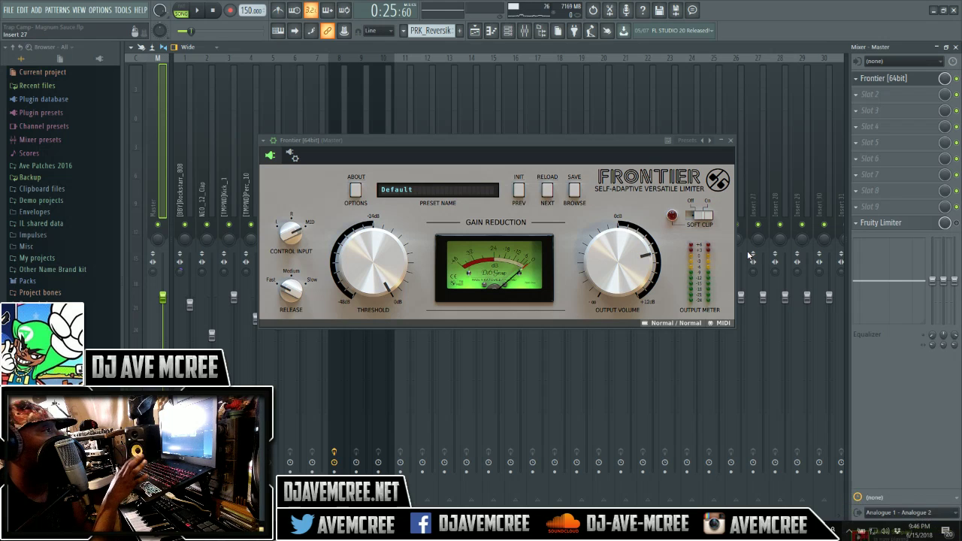
key(space)
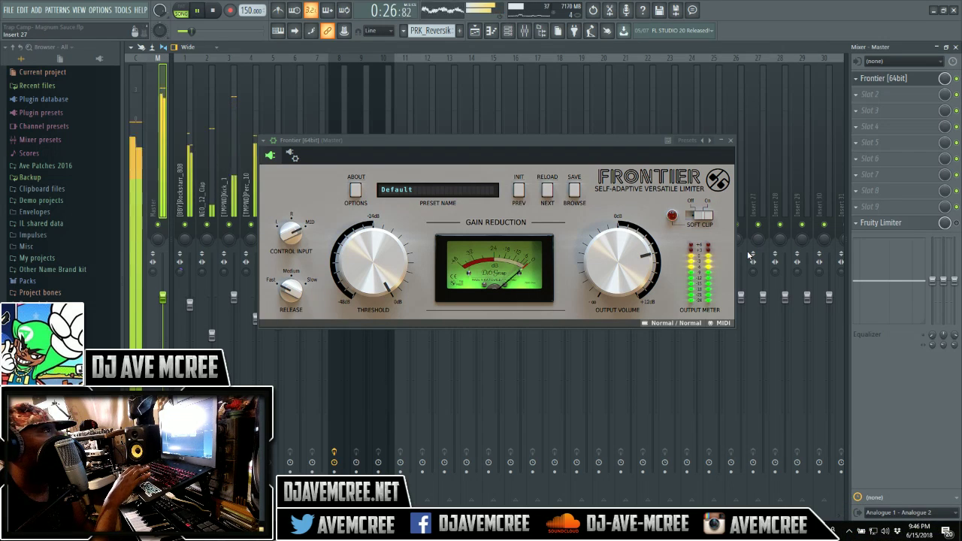
key(space)
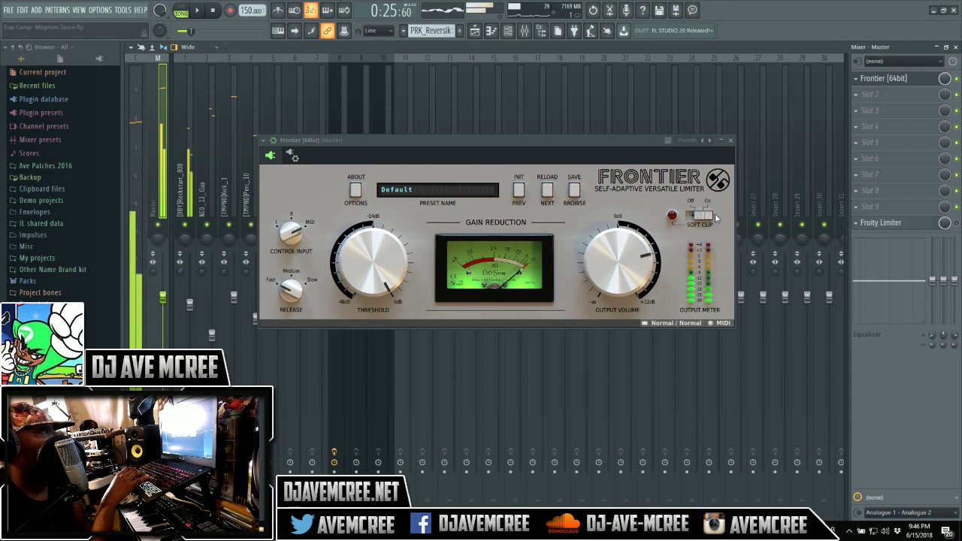
- Audition the song with Frontier's Soft Clip off, and switch Soft Clip back on
click(706, 217)
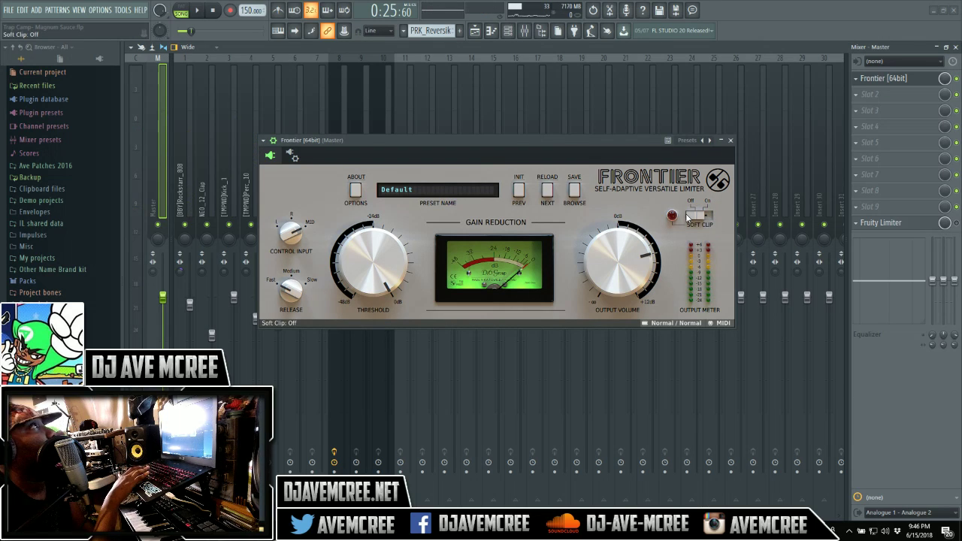
key(space)
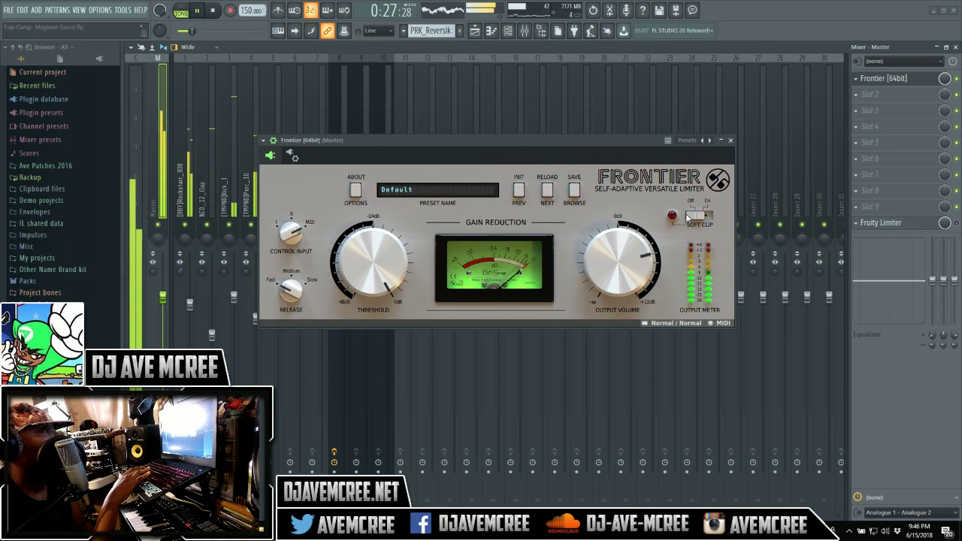
key(space)
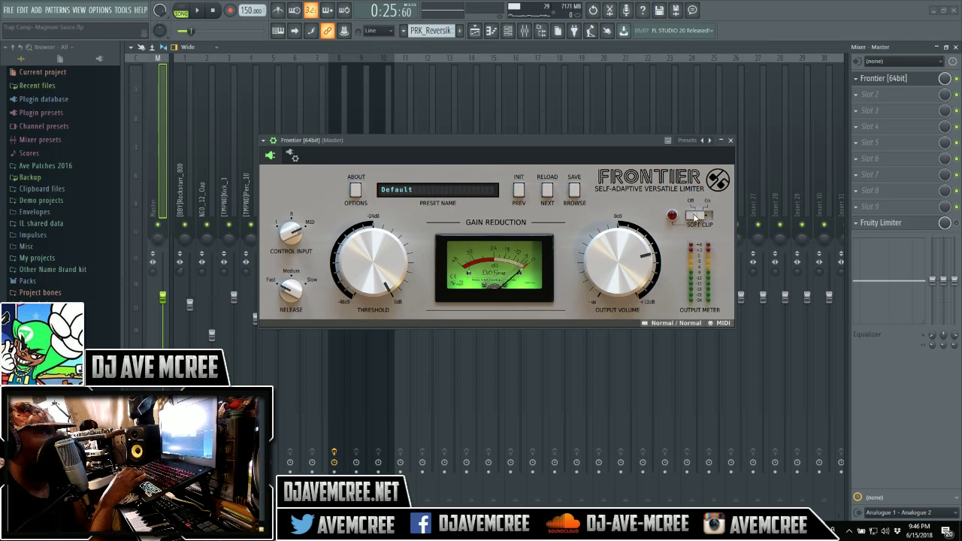
click(701, 218)
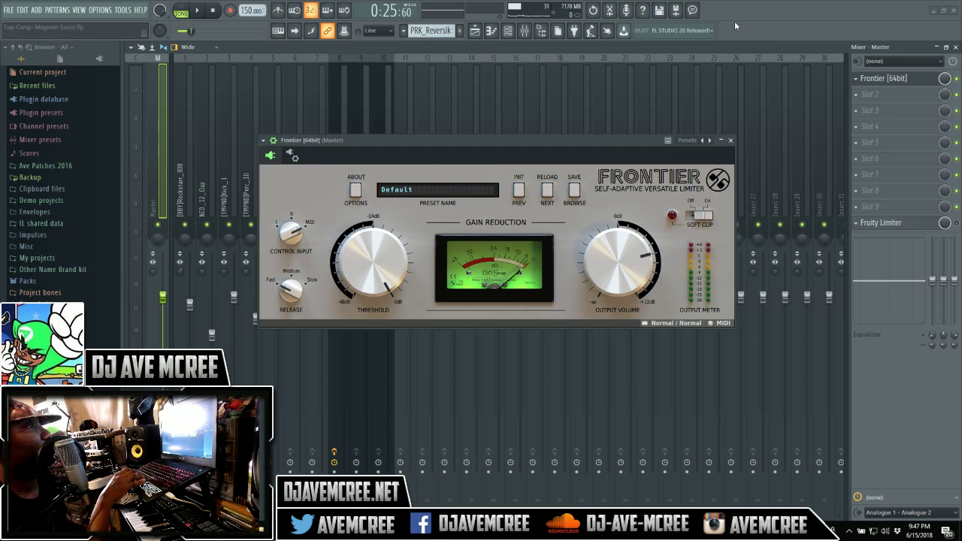
- Check the master level during playback, raise Frontier's output volume to +8.8 dB, and audition the song
key(space)
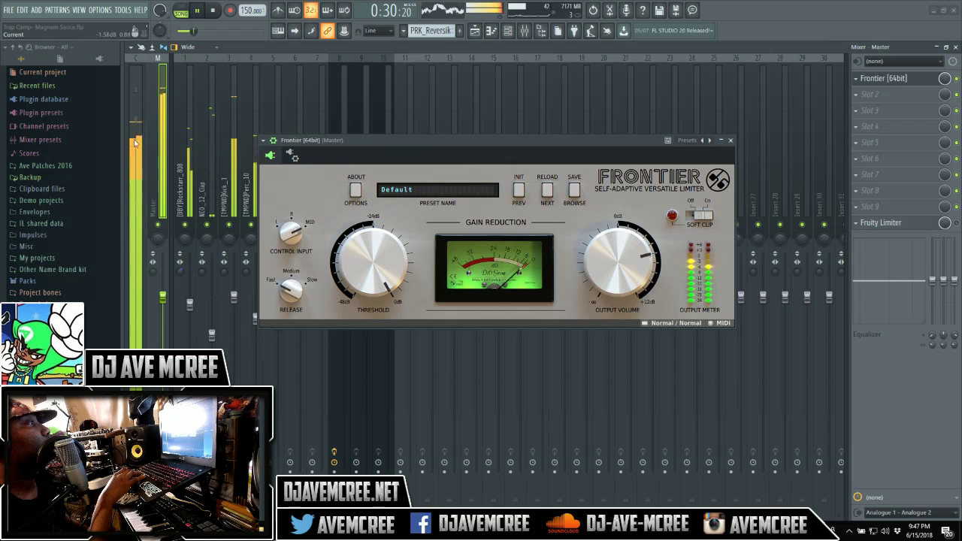
key(space)
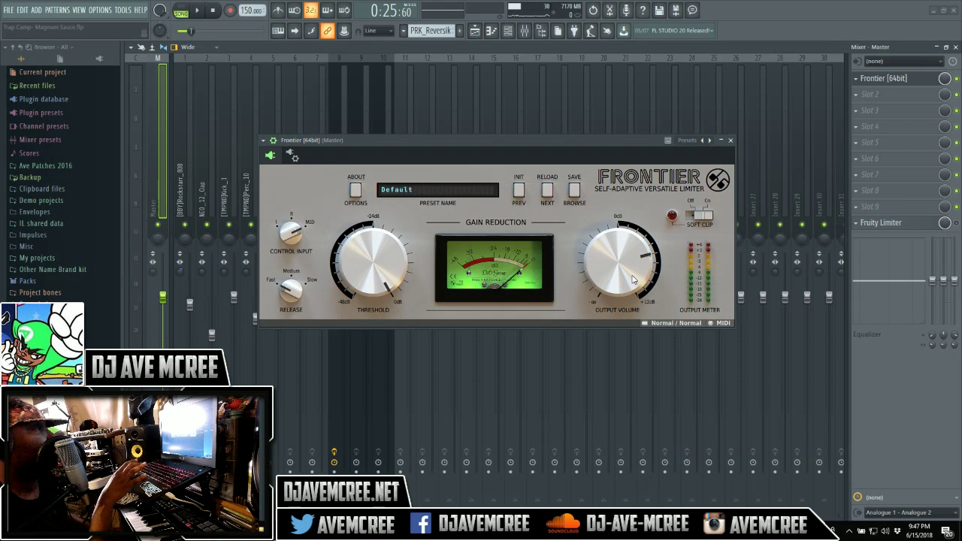
drag(633, 279, 626, 267)
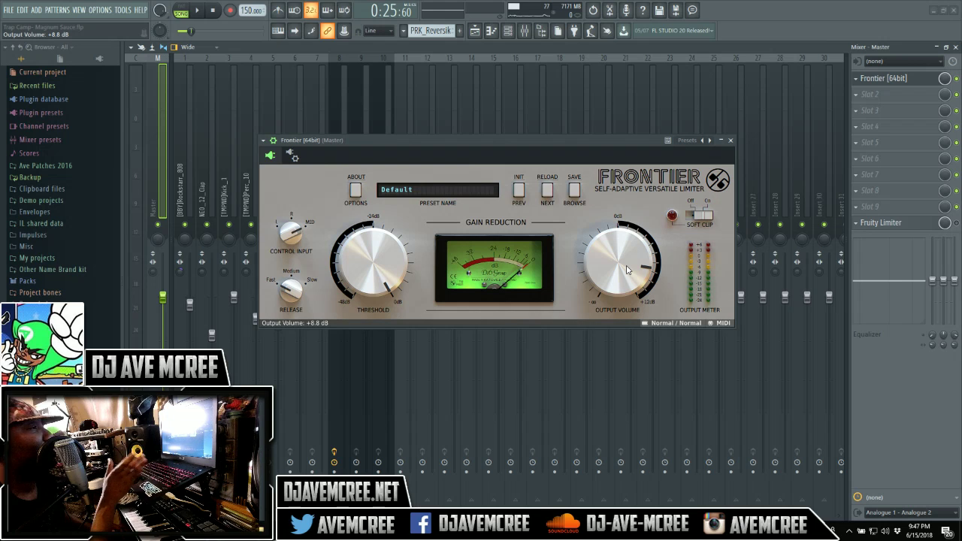
key(space)
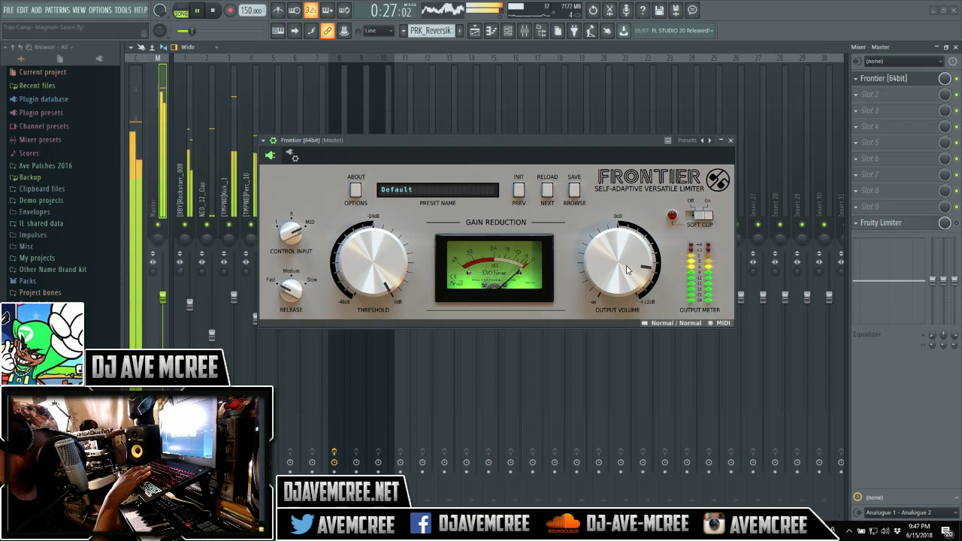
key(space)
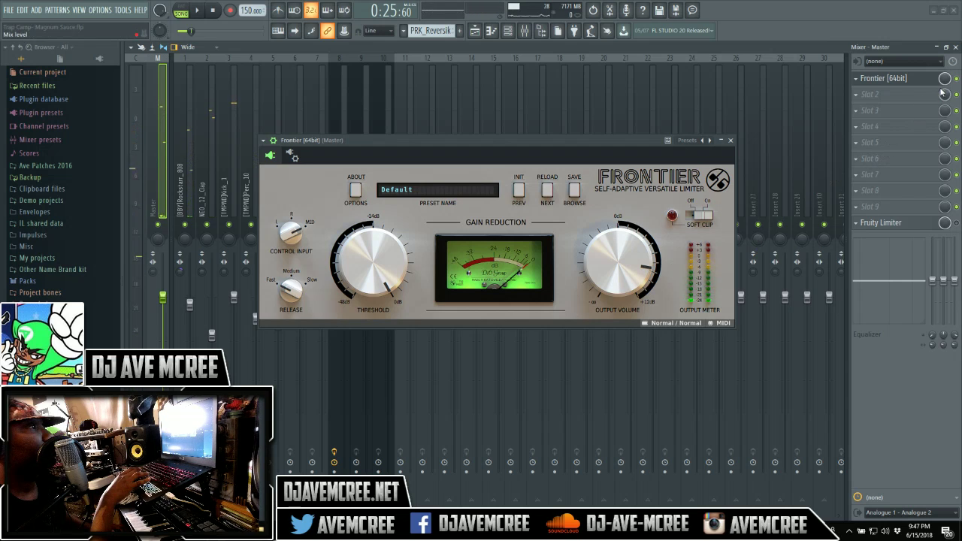
- Set Frontier's output volume to +4.8 dB and its threshold to -3.3 dB, auditioning the song with these settings
drag(639, 250, 635, 272)
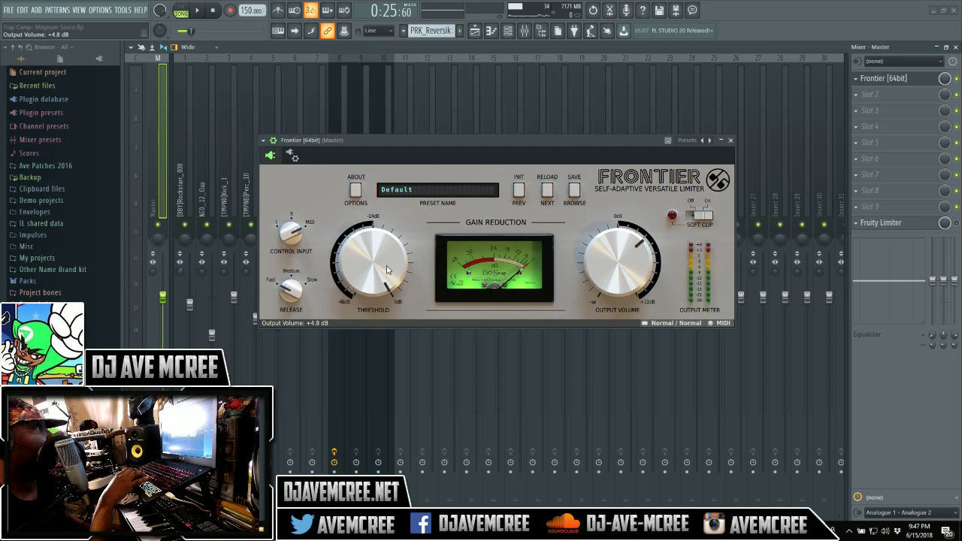
drag(388, 269, 387, 289)
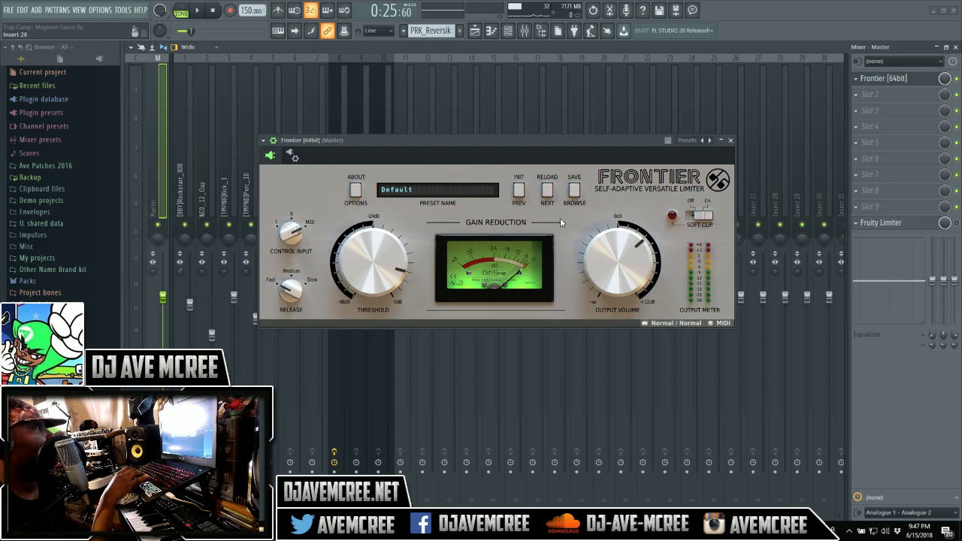
key(space)
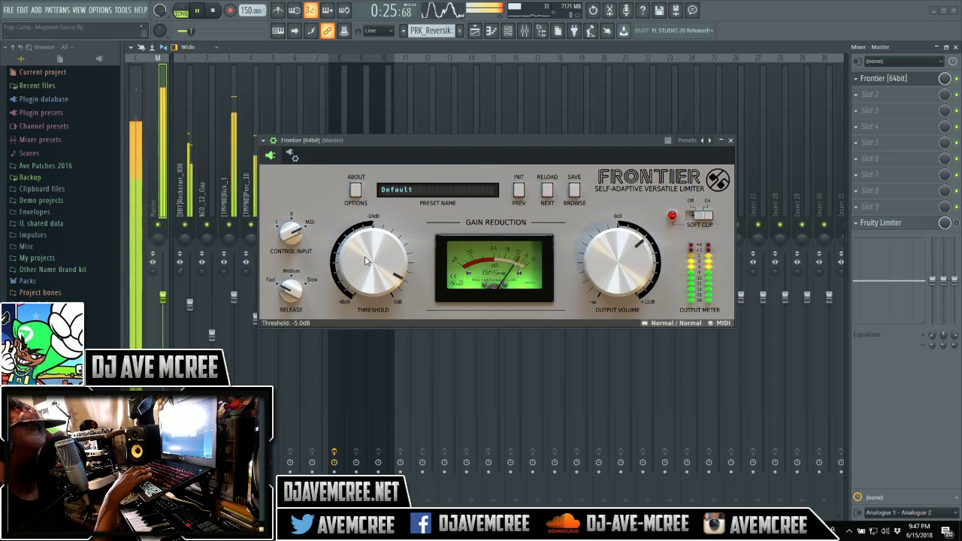
mouse_move(365, 260)
mouse_down()
mouse_move(367, 277)
mouse_move(366, 257)
mouse_up()
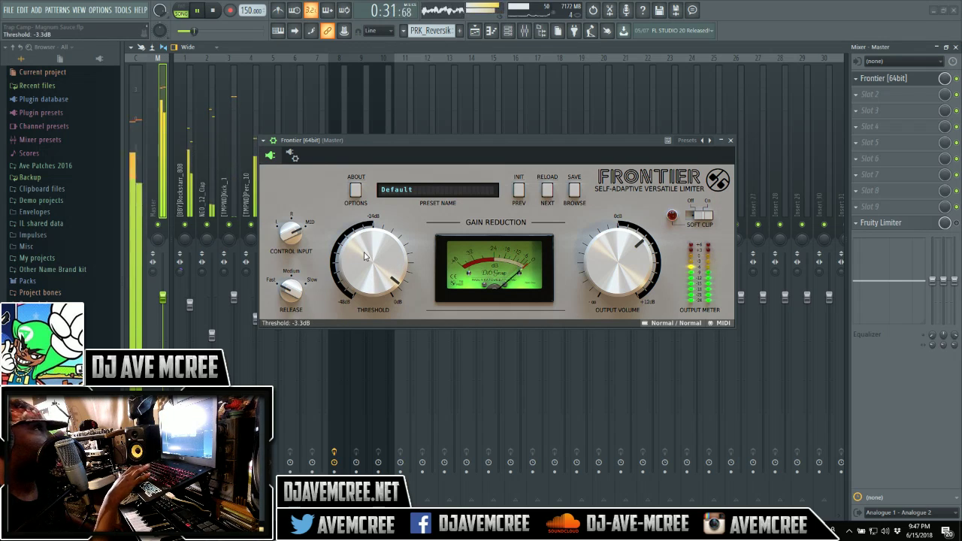
key(space)
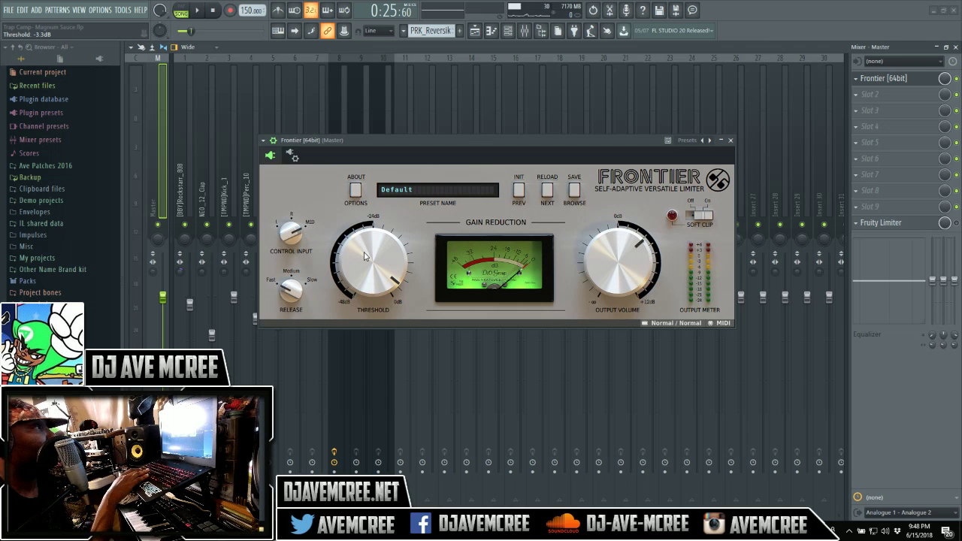
key(space)
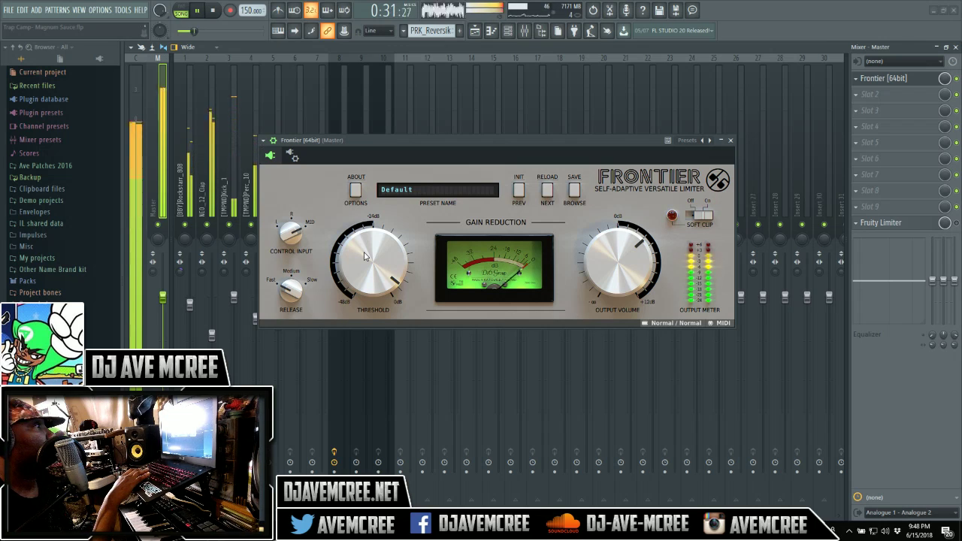
key(space)
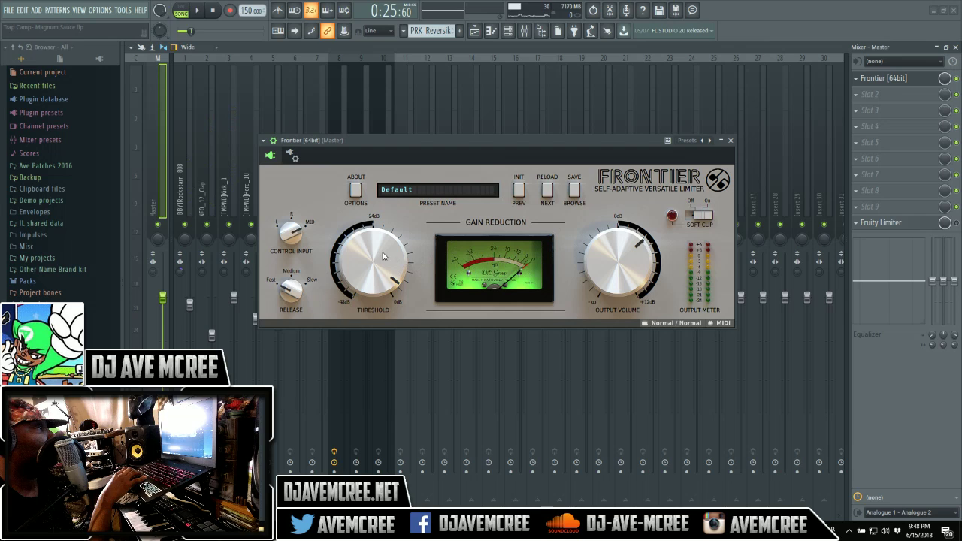
- Lower Frontier's threshold to -5.2 dB and audition the song twice at this setting
drag(383, 256, 382, 261)
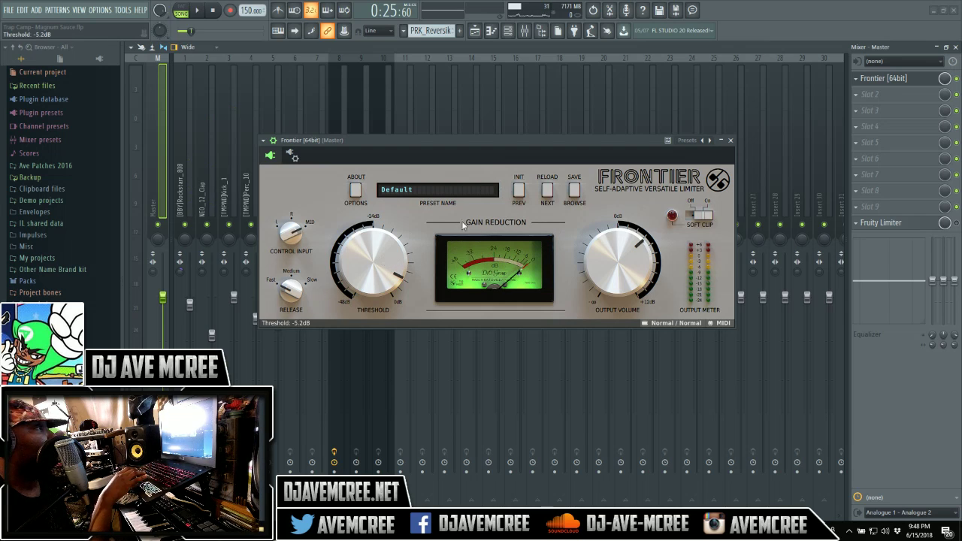
key(space)
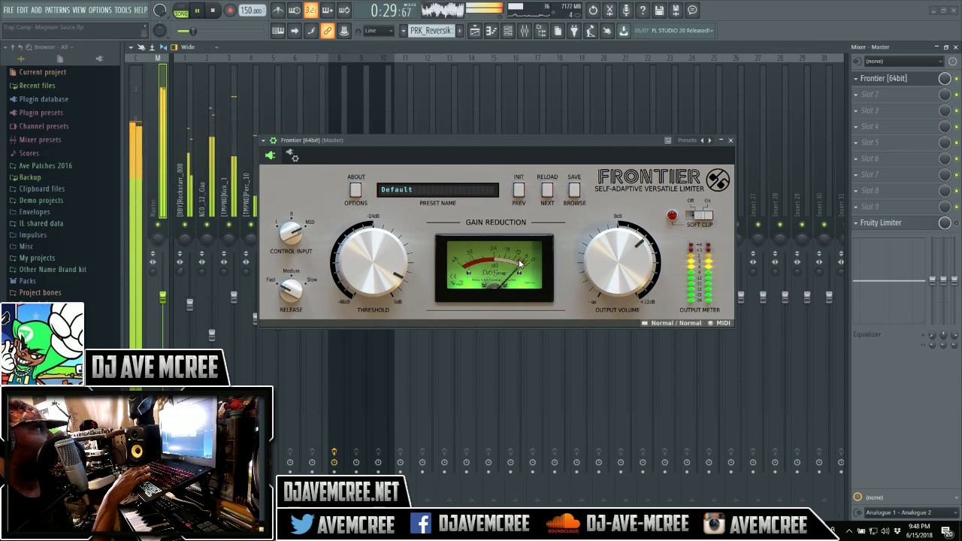
key(space)
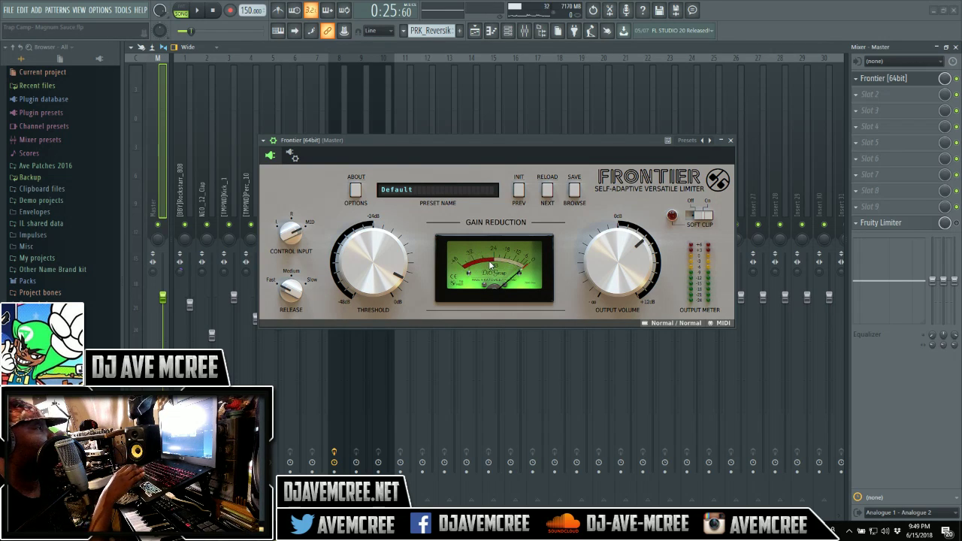
key(space)
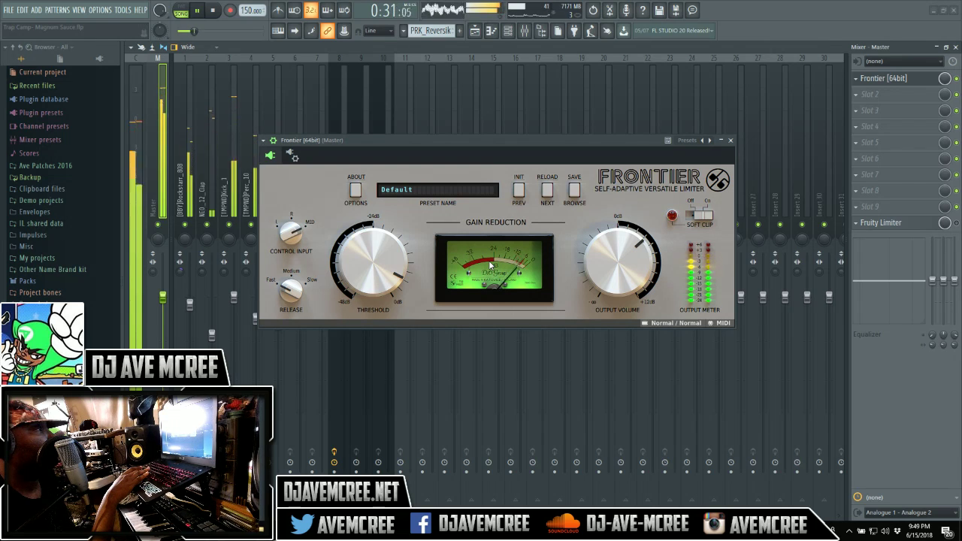
key(space)
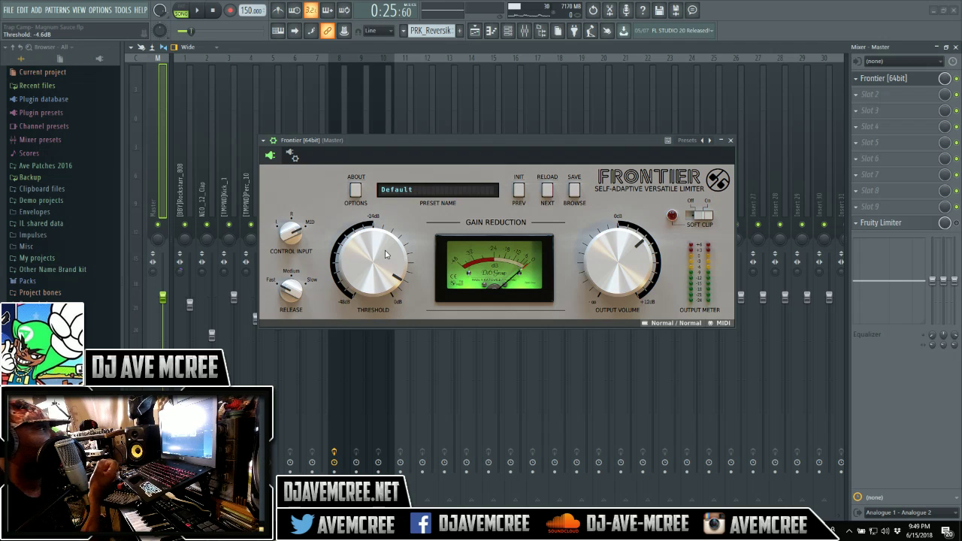
- Set Frontier's threshold to -2.5 dB and audition the song
drag(386, 255, 389, 249)
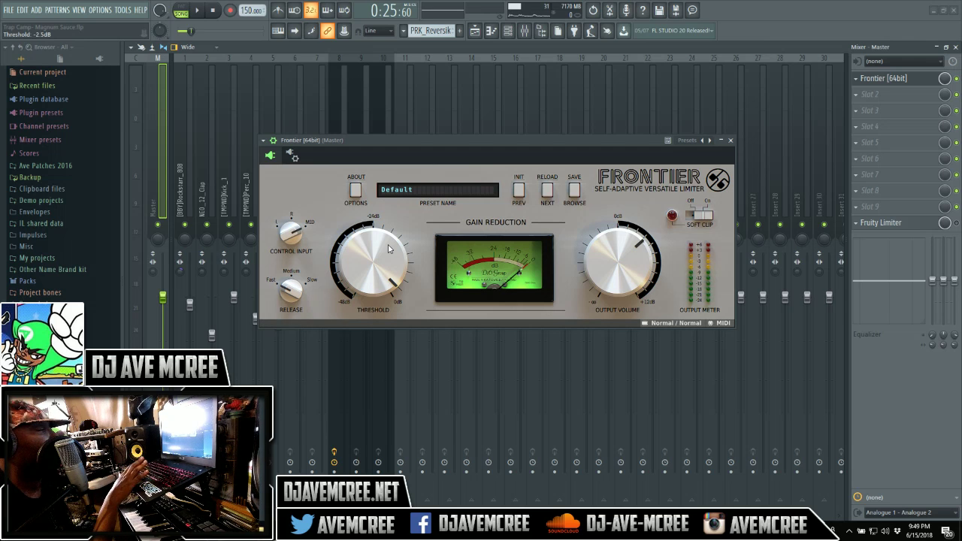
key(space)
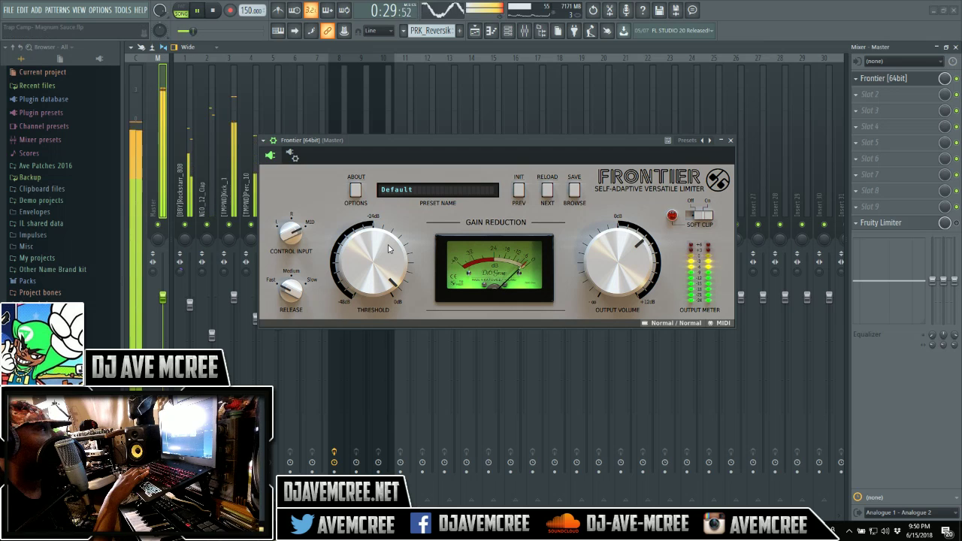
key(space)
- Audition the song with Frontier's threshold at -6.1 dB, and turn the threshold up to its maximum
drag(387, 244, 385, 261)
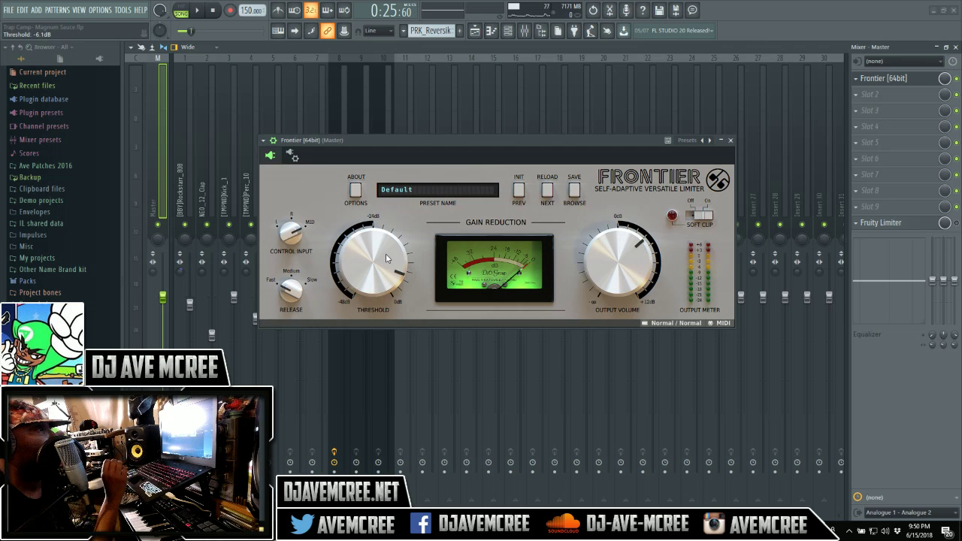
key(space)
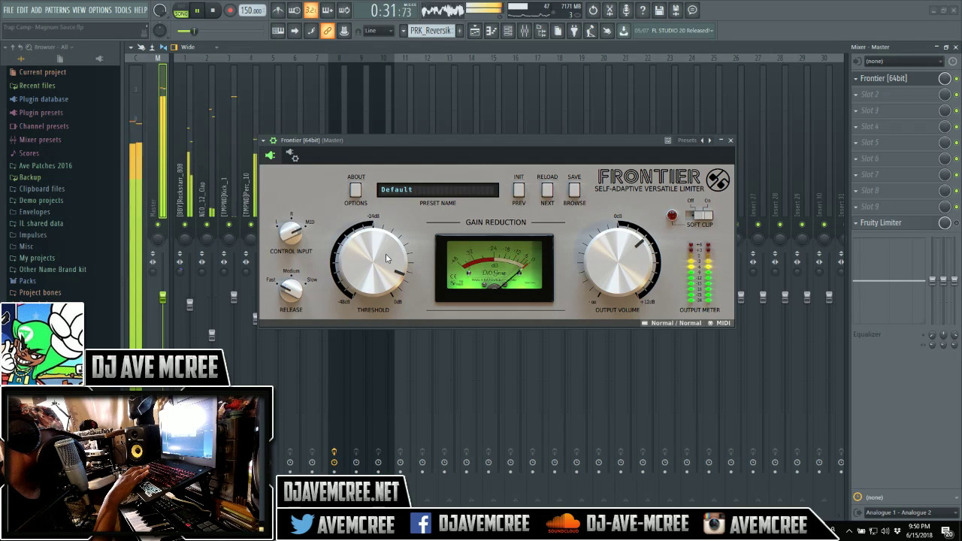
key(space)
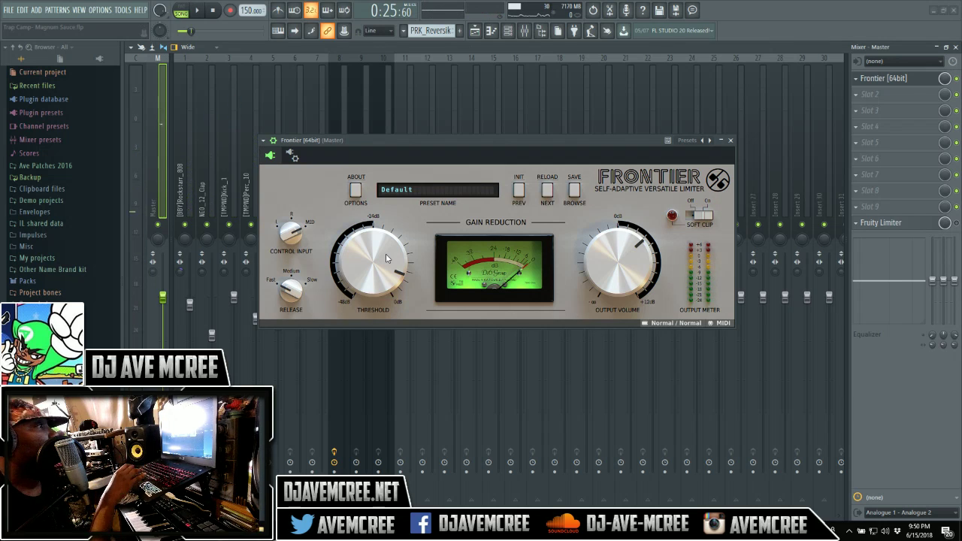
drag(387, 258, 353, 123)
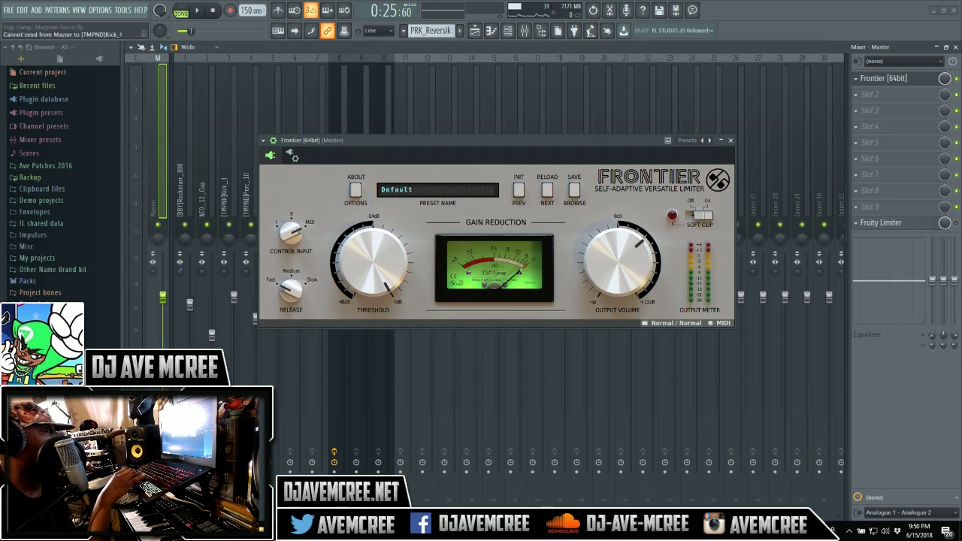
- Switch to Ableton Live, reposition the Frontier window above the master's device chain, and play the set
key(alt+Tab)
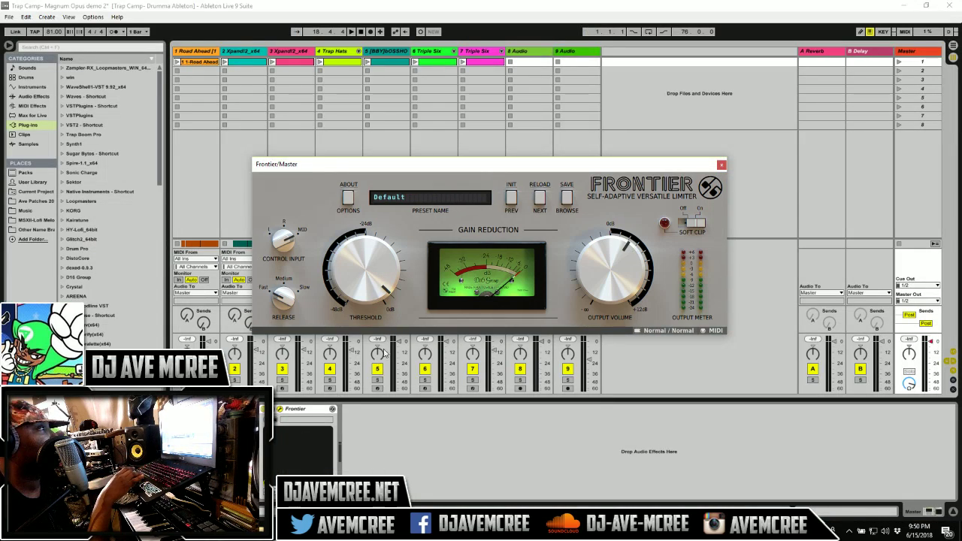
drag(460, 177, 472, 161)
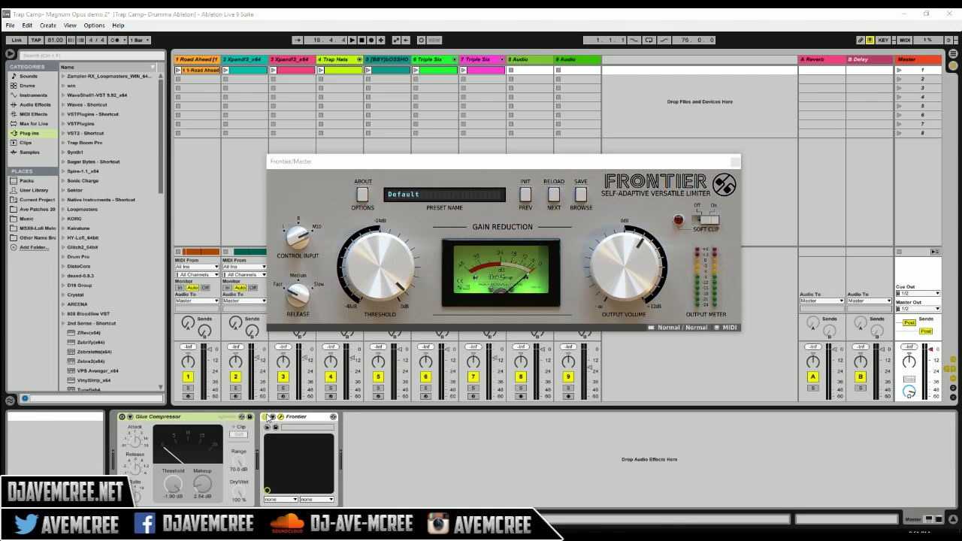
key(space)
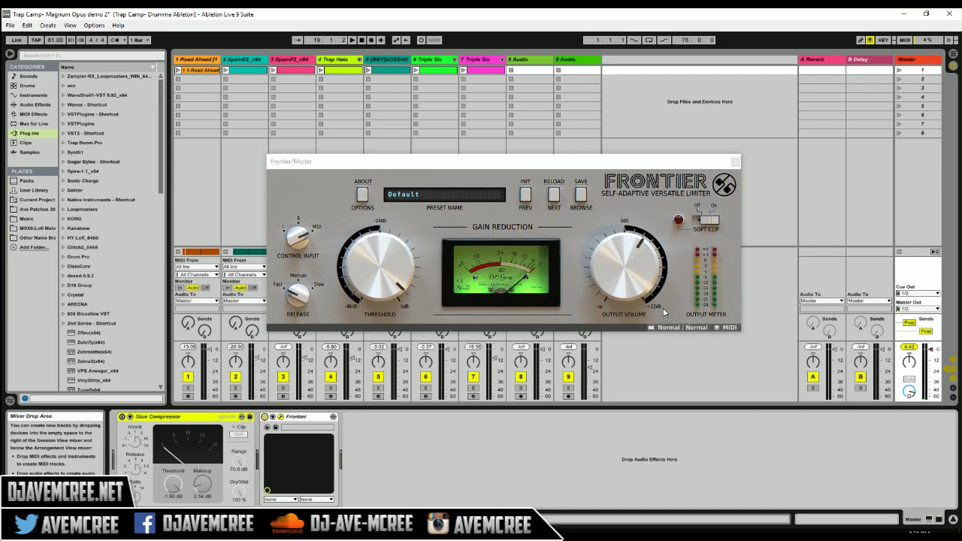
- Raise Frontier's threshold and output volume, audition the set with Soft Clip off, and switch Soft Clip back on
click(381, 239)
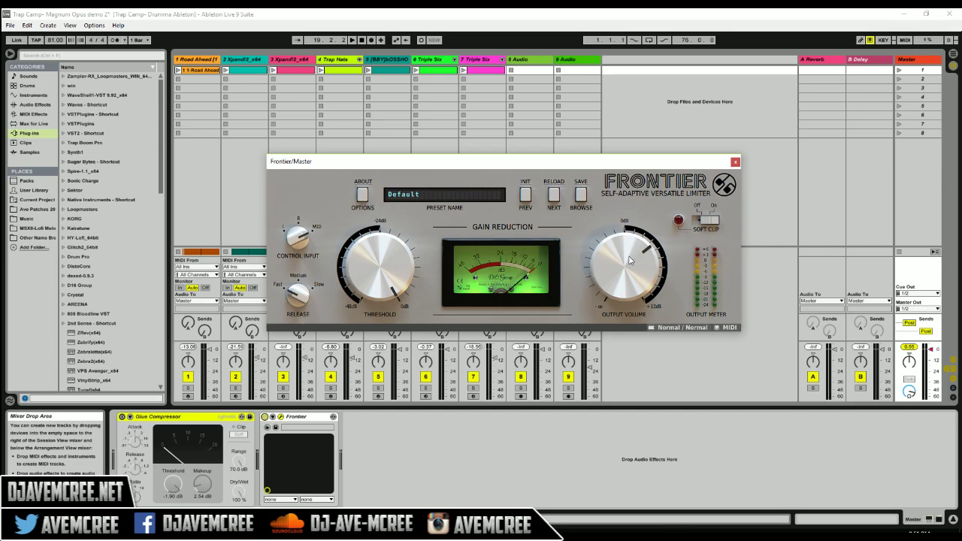
click(693, 224)
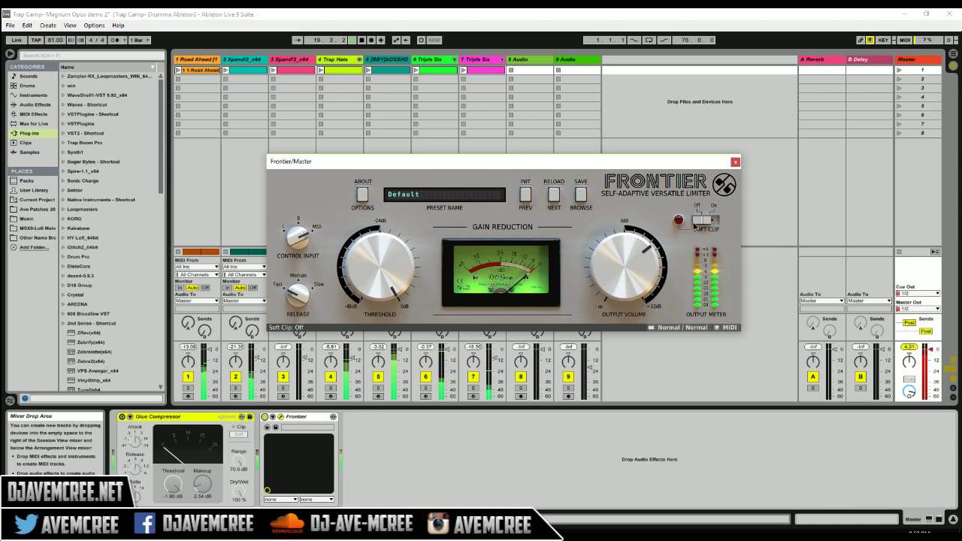
click(695, 224)
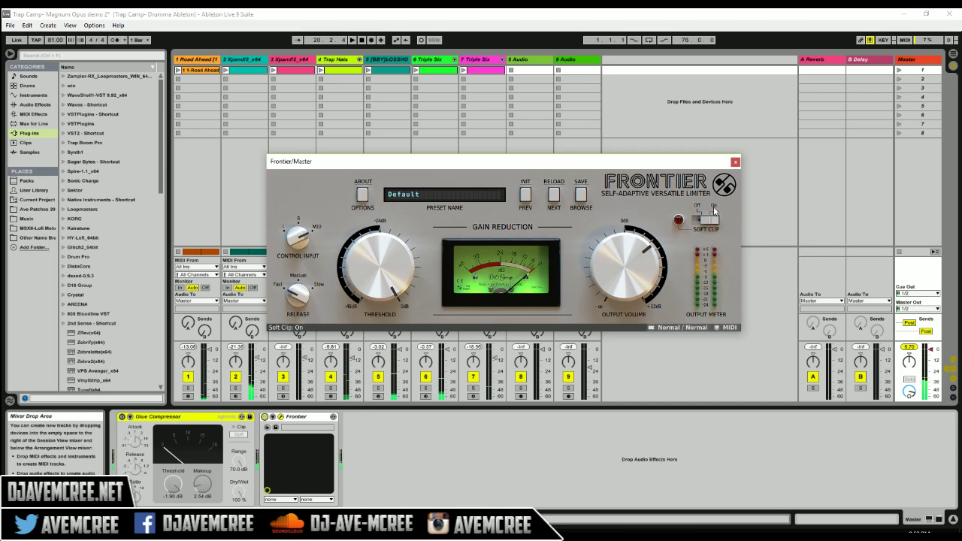
- Reset the master track's peak level and play the set to check the new peak
click(910, 348)
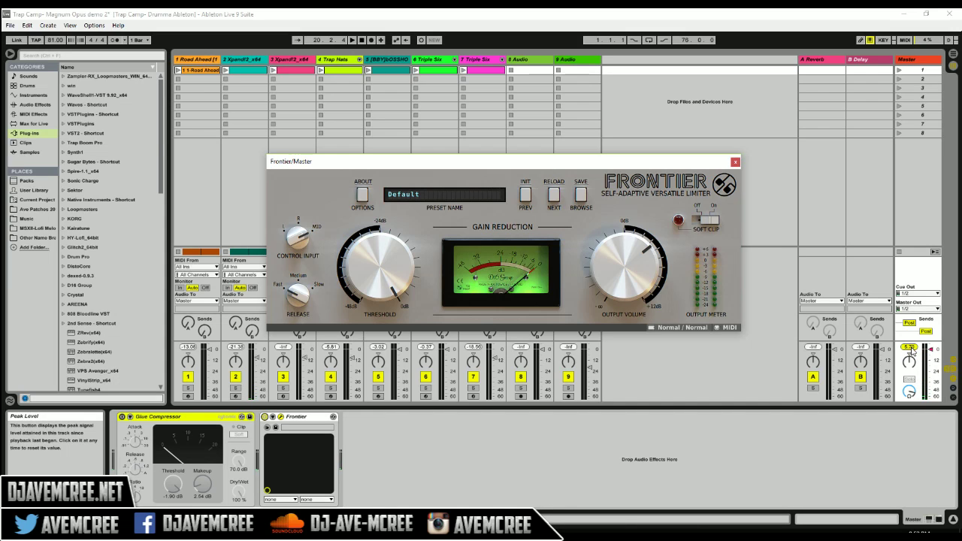
click(910, 349)
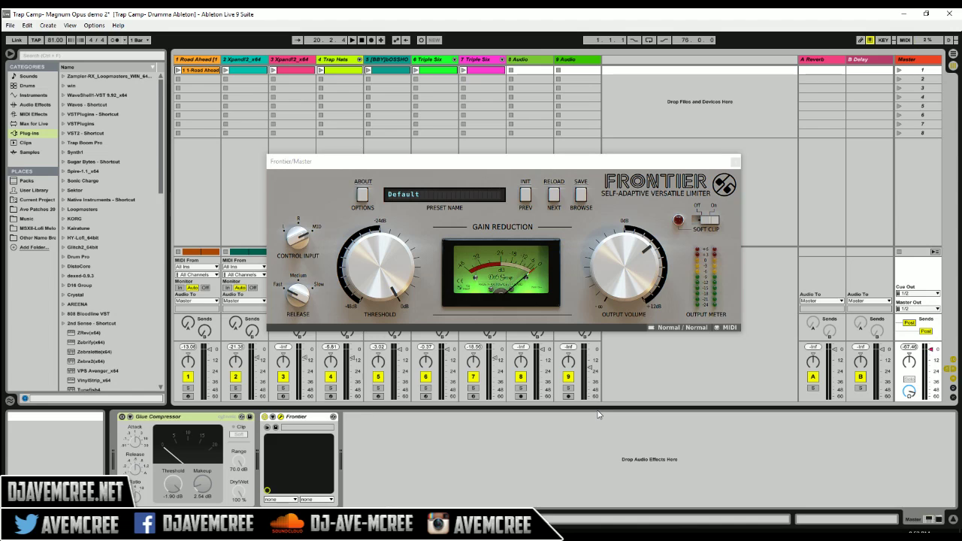
key(space)
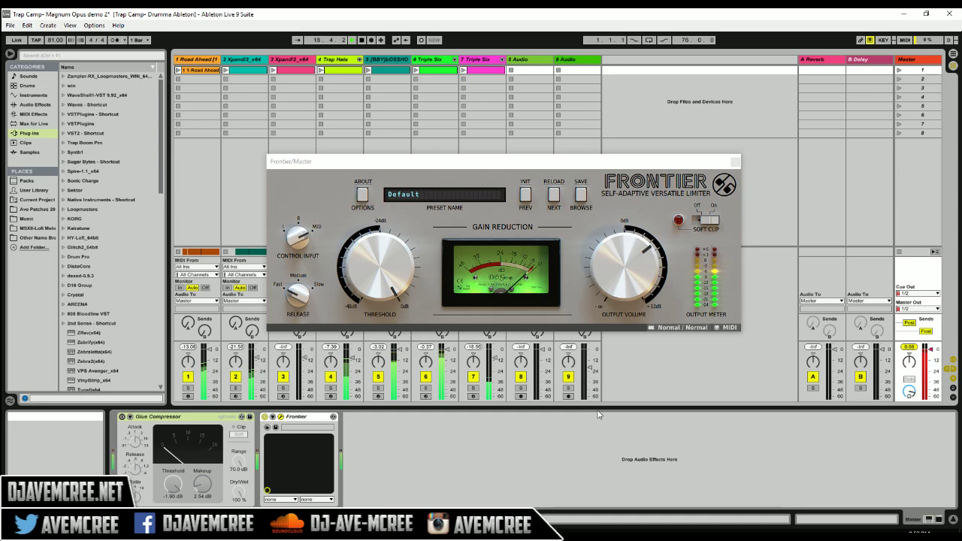
key(space)
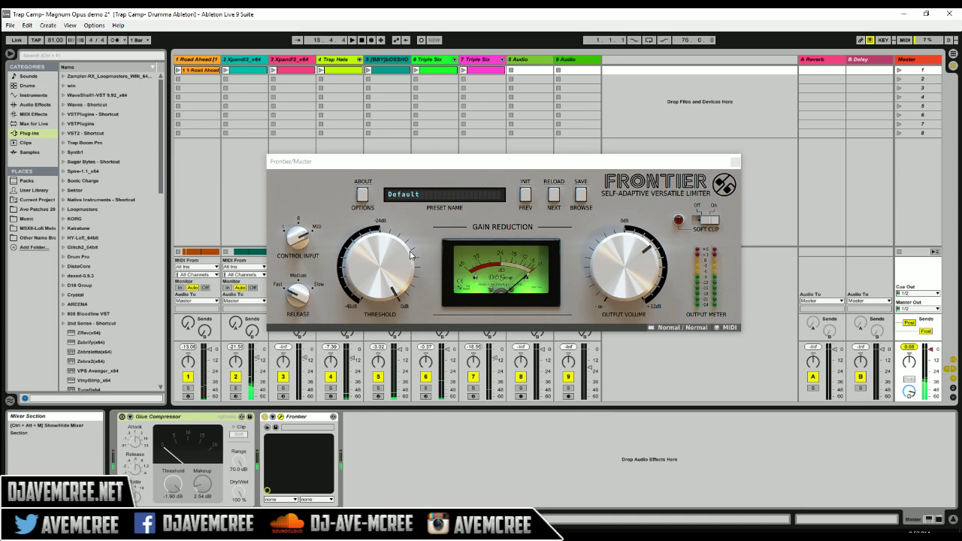
- Set Frontier's threshold to -3.1 dB and audition the set
drag(396, 258, 394, 265)
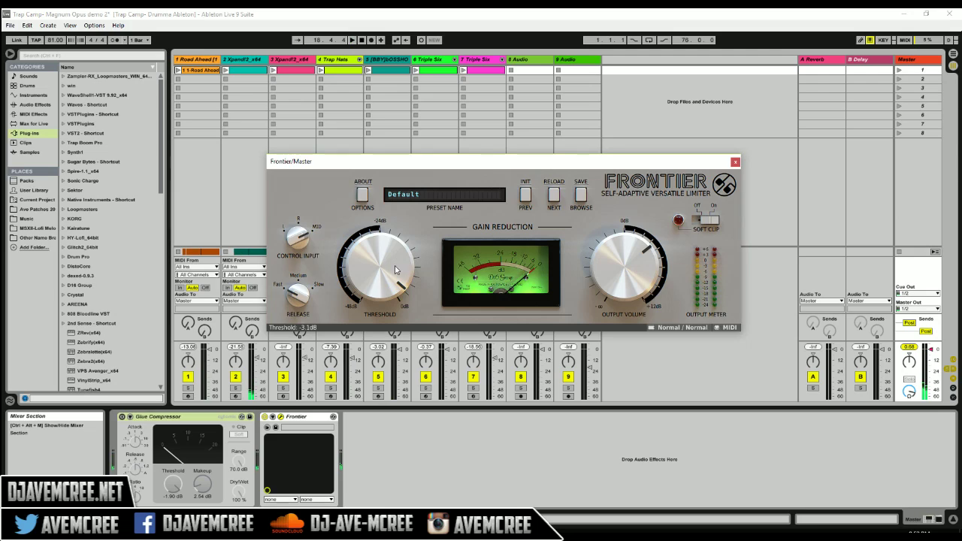
key(space)
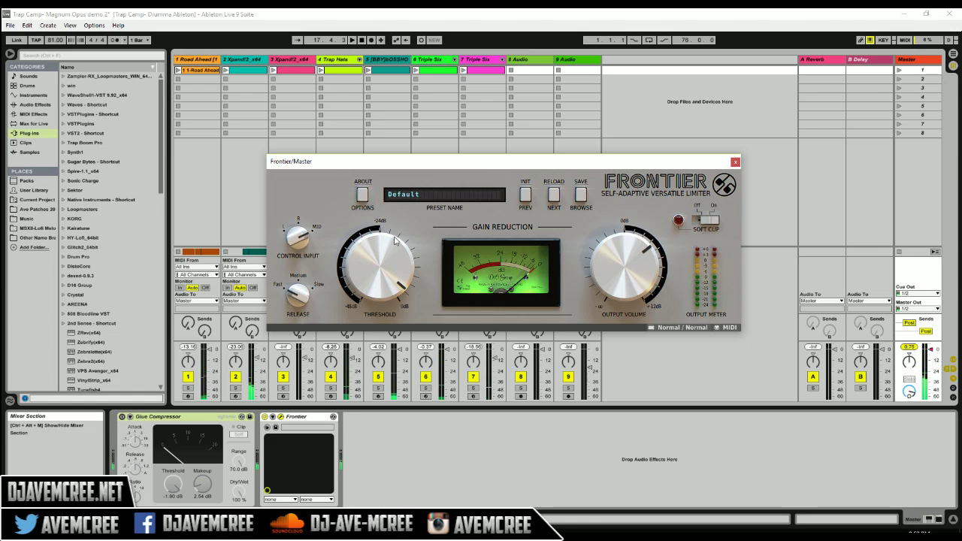
- Deactivate Frontier in favour of the Glue Compressor on the master, raise its makeup gain to 3.49 dB, and save the set
click(264, 417)
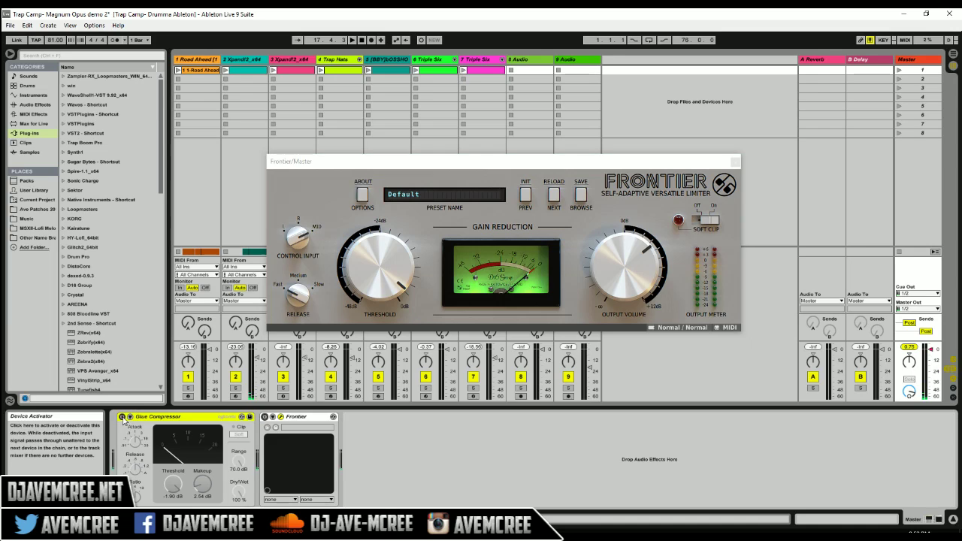
click(122, 416)
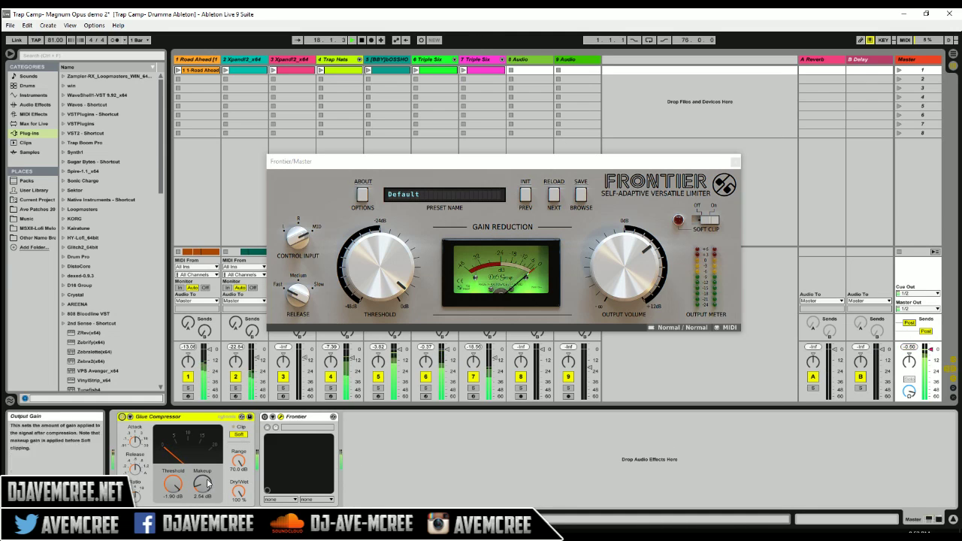
mouse_move(203, 484)
mouse_down()
mouse_move(202, 449)
mouse_move(203, 476)
mouse_up()
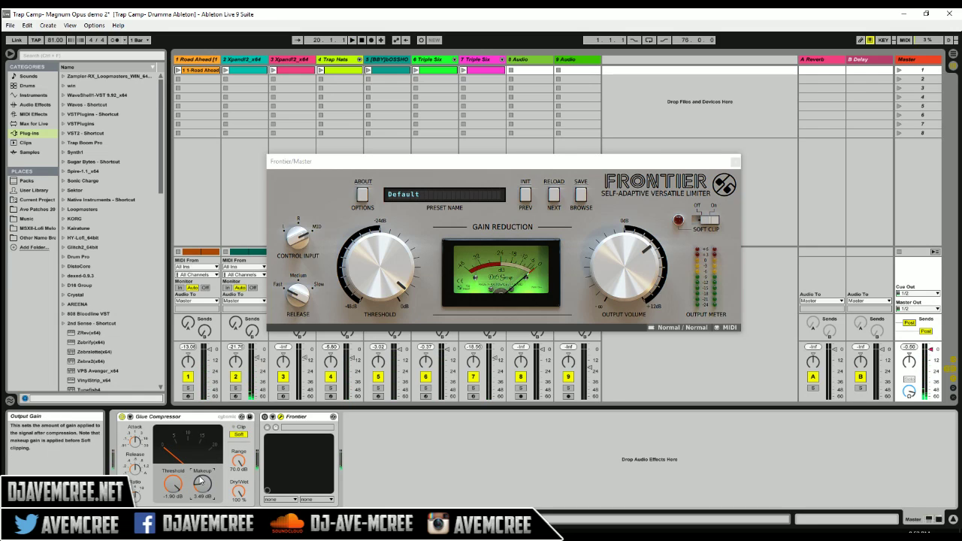
key(ctrl+s)
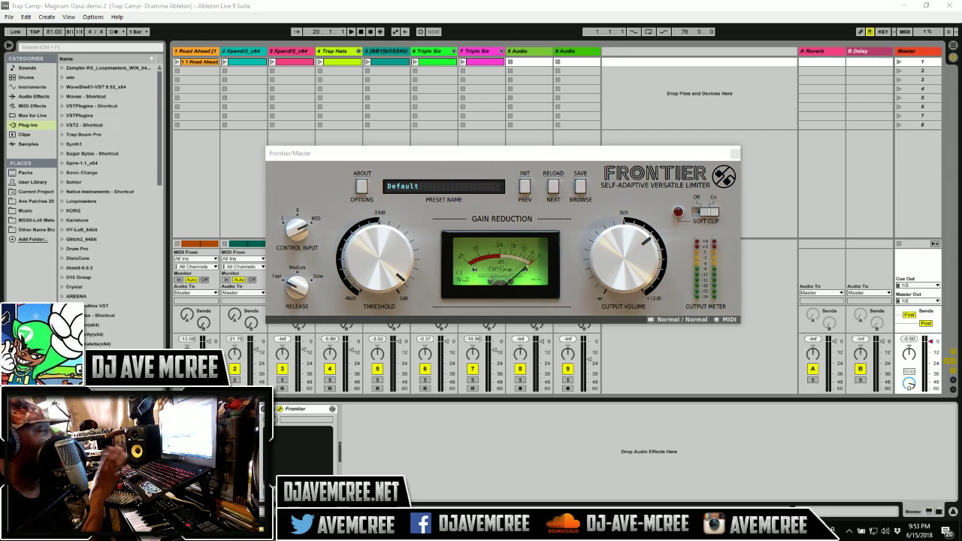
- Switch to the Chrome browser and view D16 Group's Frontier page and Plugin Boutique's Decimort 2 page
mouse_move(275, 531)
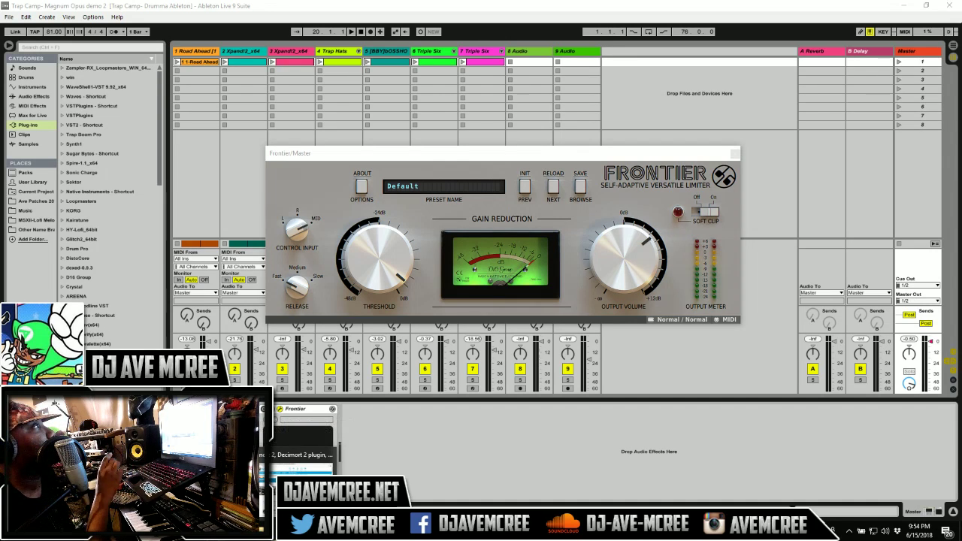
click(304, 454)
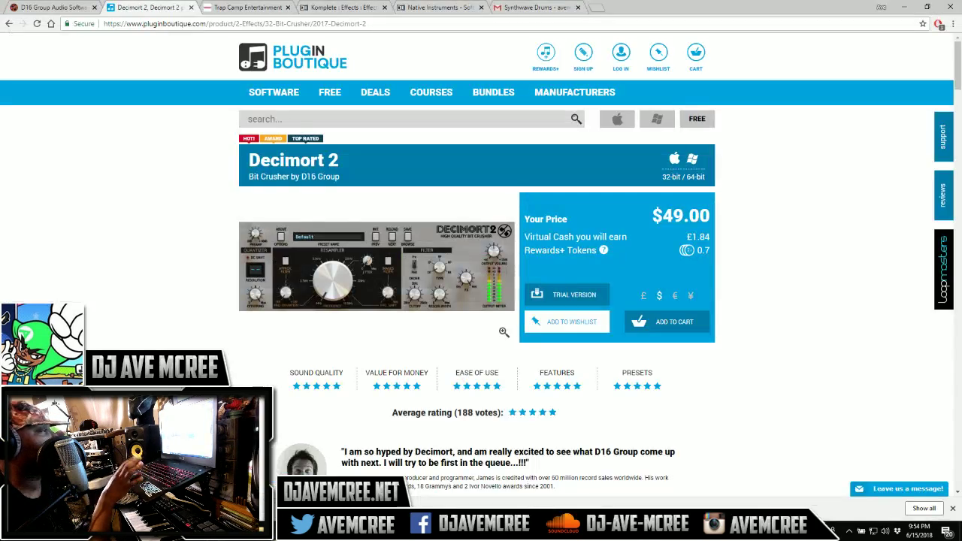
click(47, 6)
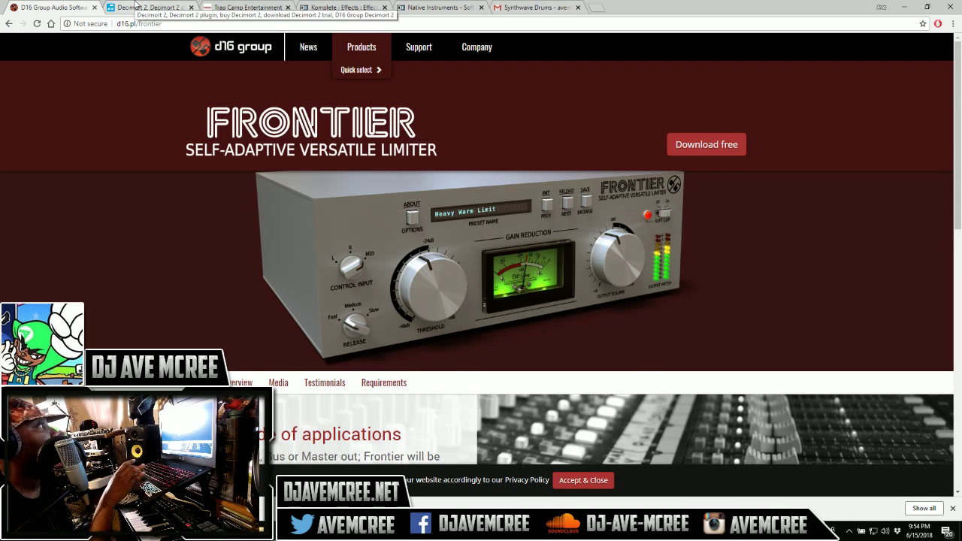
click(136, 6)
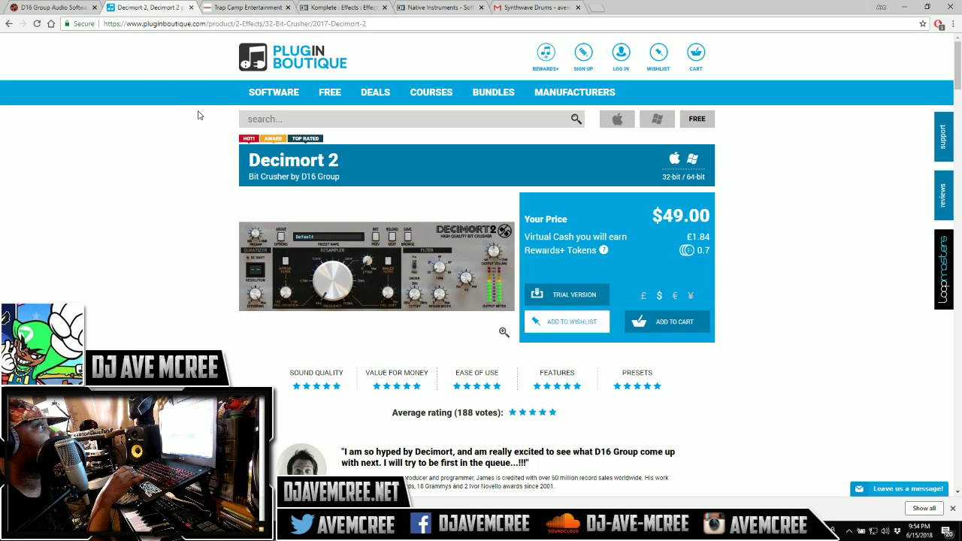
- Open D16 Group's manufacturer listing on Plugin Boutique and look through its plugins and prices
click(326, 177)
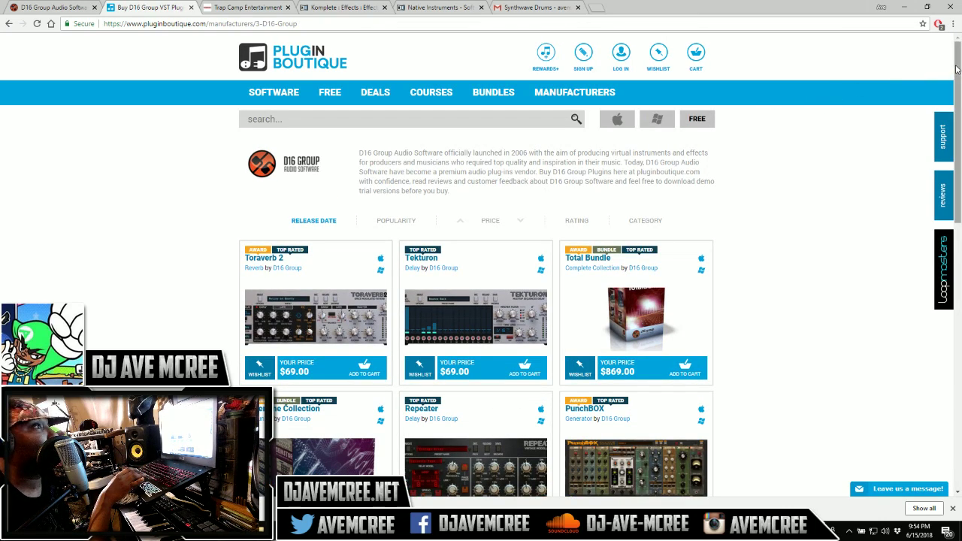
drag(957, 69, 958, 82)
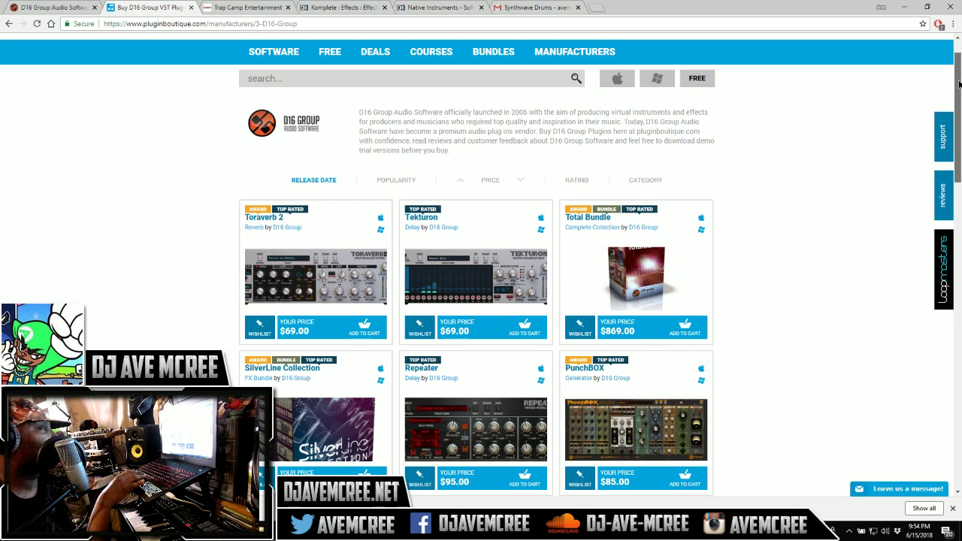
drag(959, 82, 960, 150)
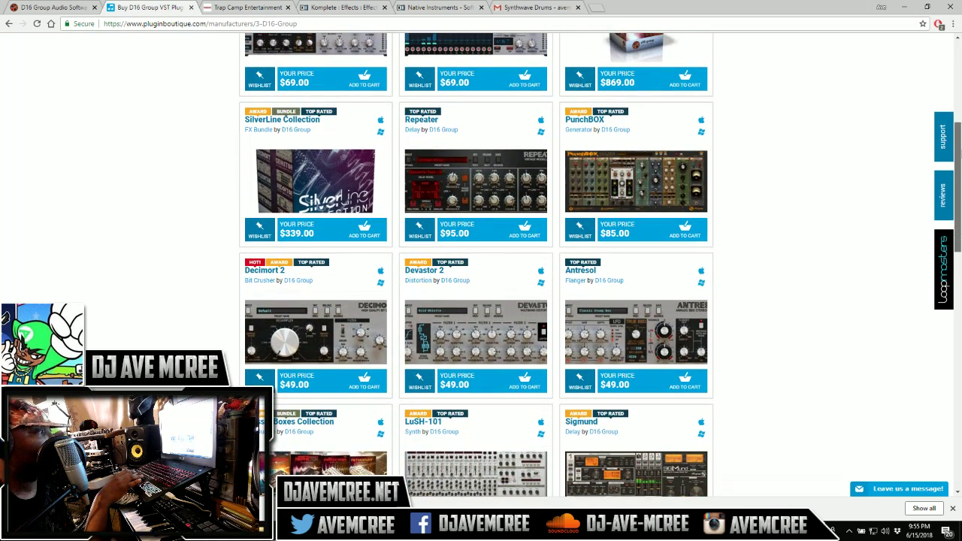
drag(959, 150, 959, 148)
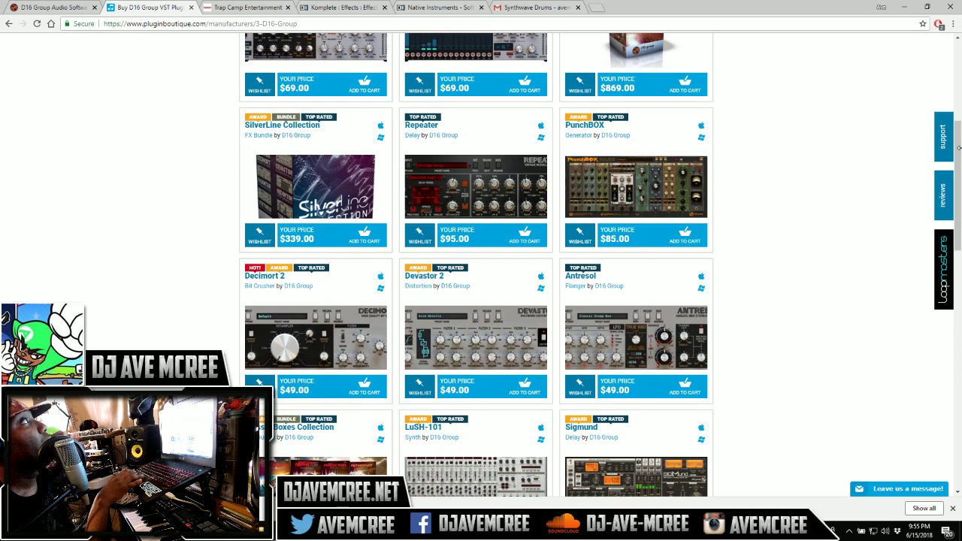